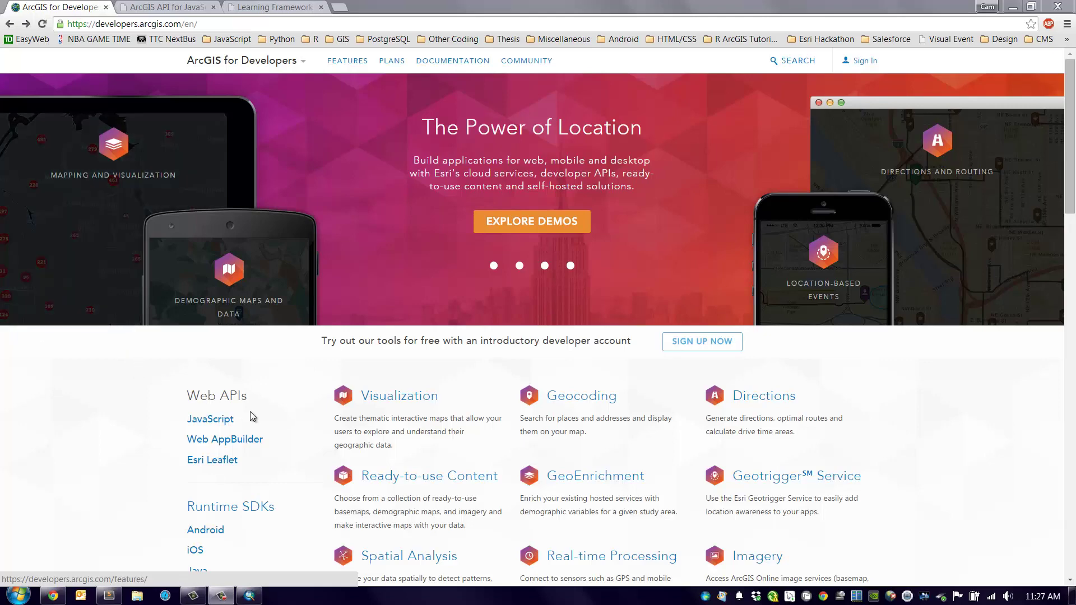
Open the free developer account sign-up page and start on the First Name field.
{"action": "scroll", "coordinate": [200, 438], "scroll_direction": "down", "scroll_amount": 4}
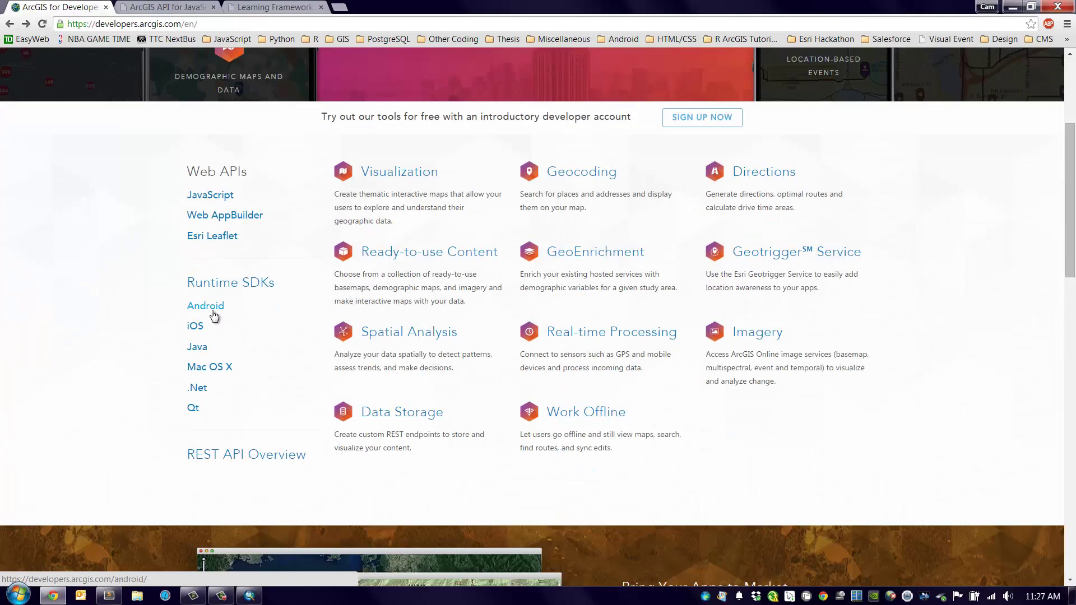
{"action": "scroll", "coordinate": [302, 368], "scroll_direction": "up", "scroll_amount": 4}
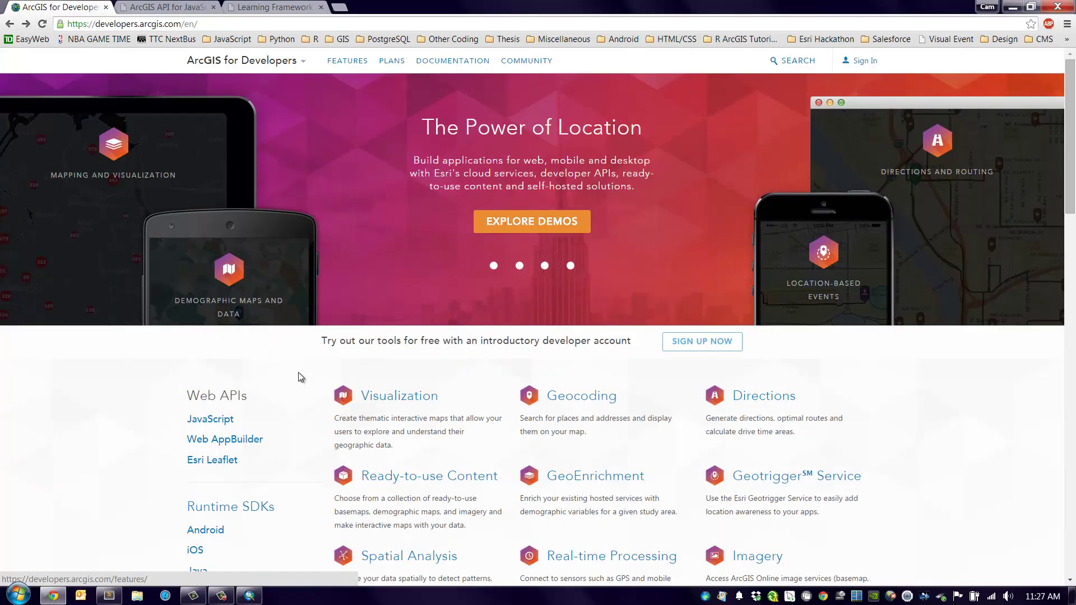
{"action": "left_click", "coordinate": [705, 342]}
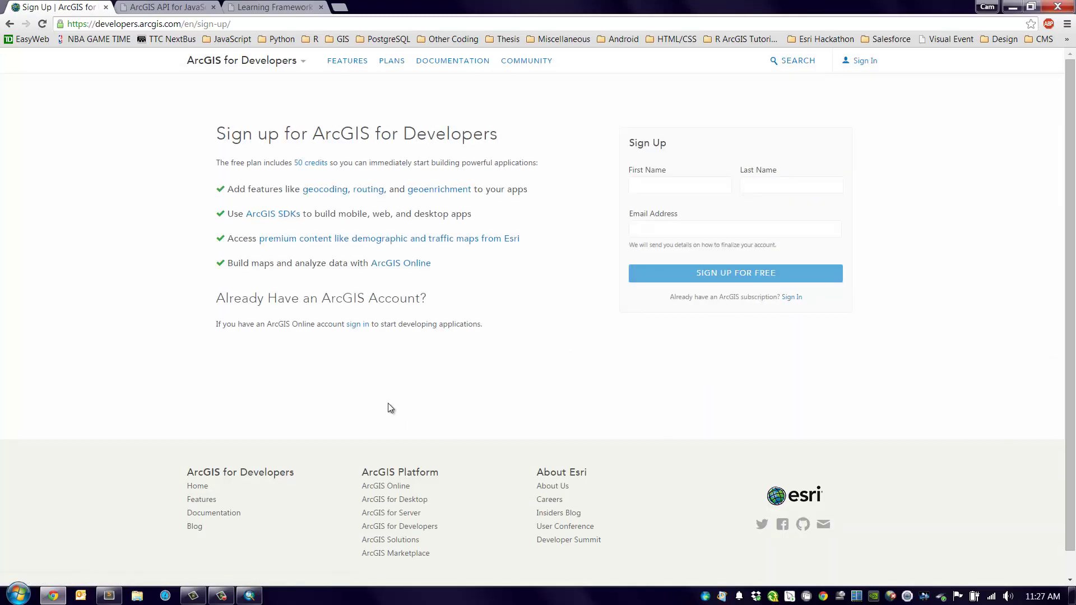
{"action": "left_click", "coordinate": [664, 182]}
Sign in to ArcGIS for Developers with the existing account's username and password.
{"action": "left_click", "coordinate": [866, 63]}
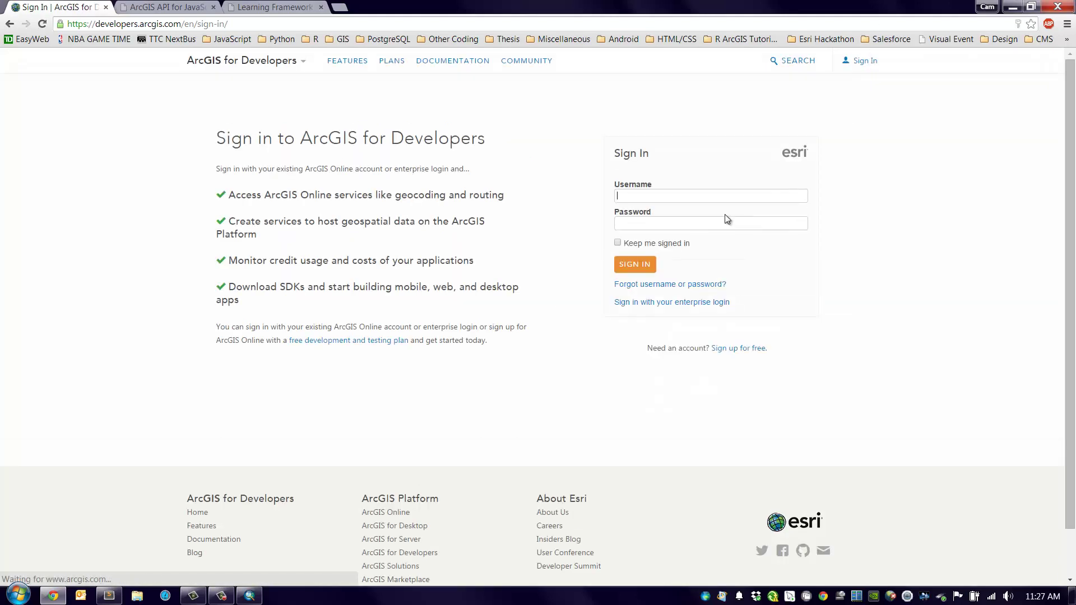
{"action": "left_click", "coordinate": [645, 197]}
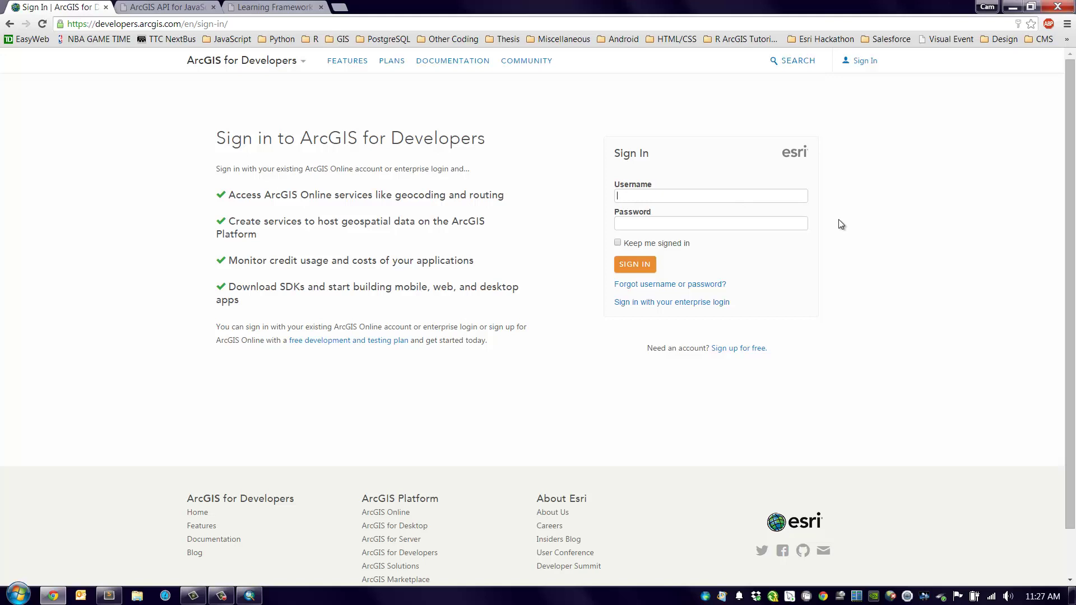
{"action": "type", "text": "reactordev"}
{"action": "key", "text": "Return"}
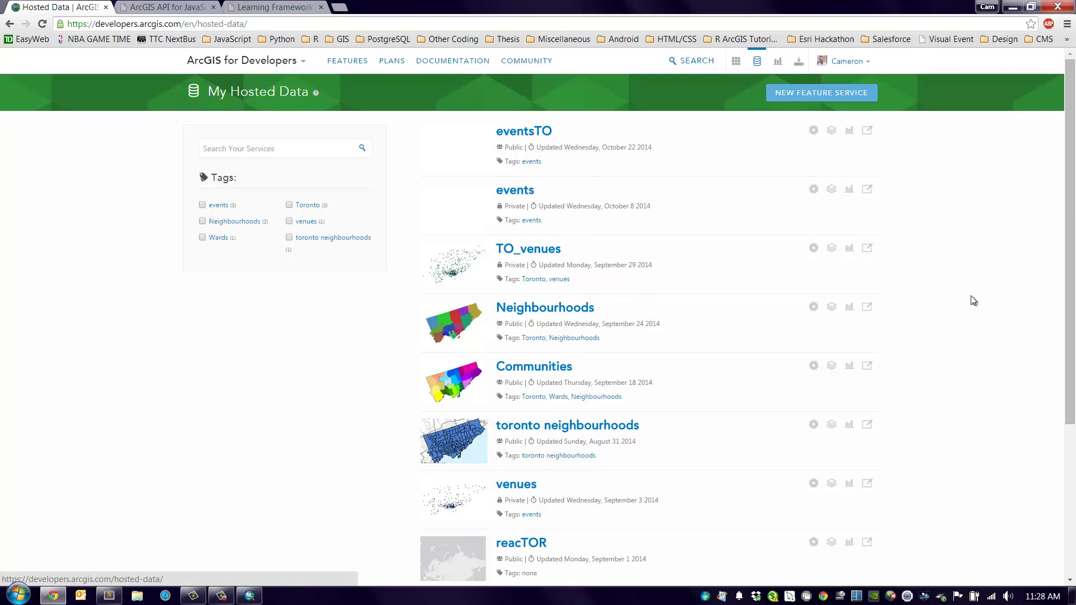
Start a new feature service titled ecce-app-challenge, described 'ECCE App Challenge', tagged ecce.
{"action": "left_click", "coordinate": [829, 95]}
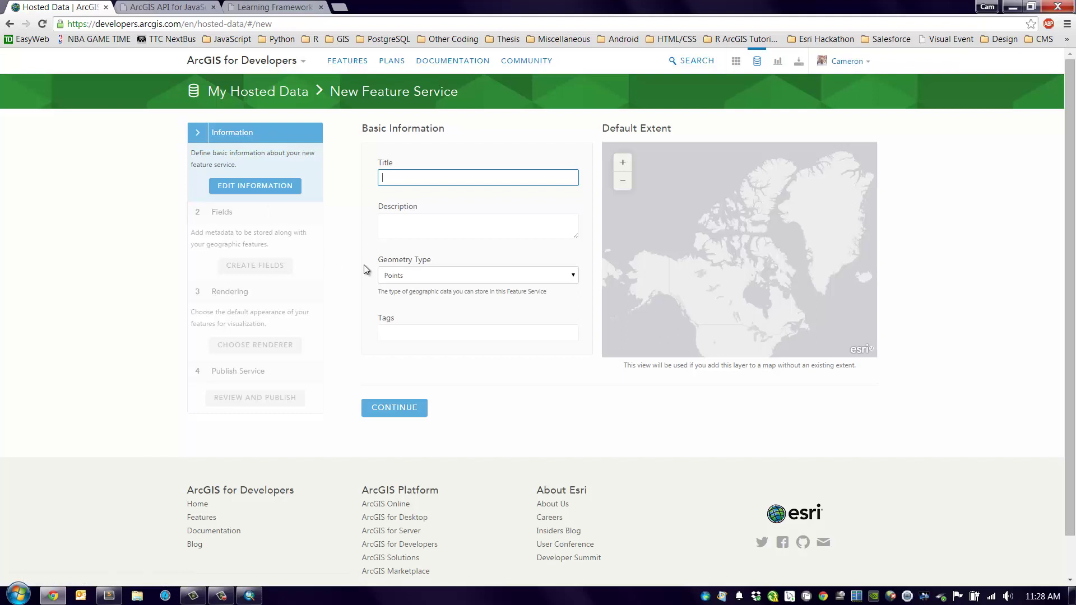
{"action": "type", "text": "ecce-app-challenge"}
{"action": "left_click", "coordinate": [436, 224]}
{"action": "type", "text": "ECC"}
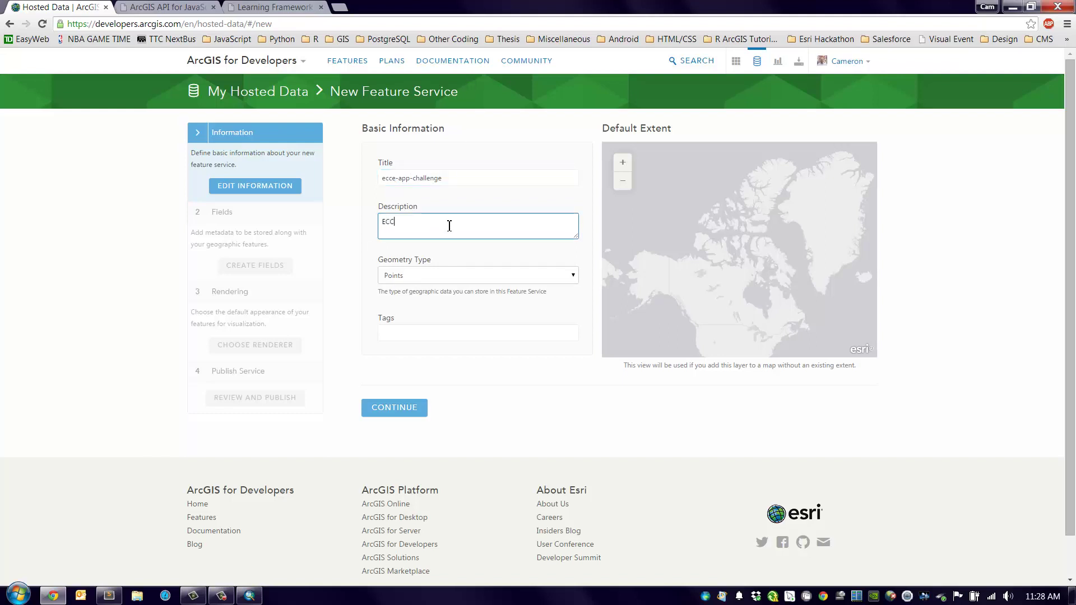
{"action": "type", "text": "E App Challenge"}
{"action": "left_click", "coordinate": [426, 334]}
{"action": "type", "text": "ecce"}
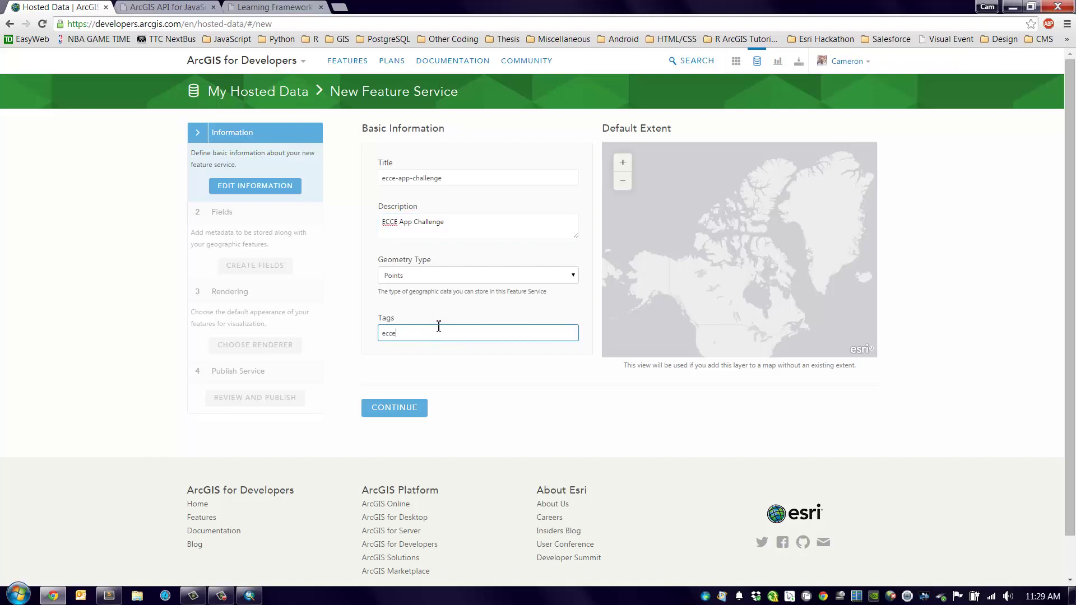
{"action": "left_click", "coordinate": [386, 417]}
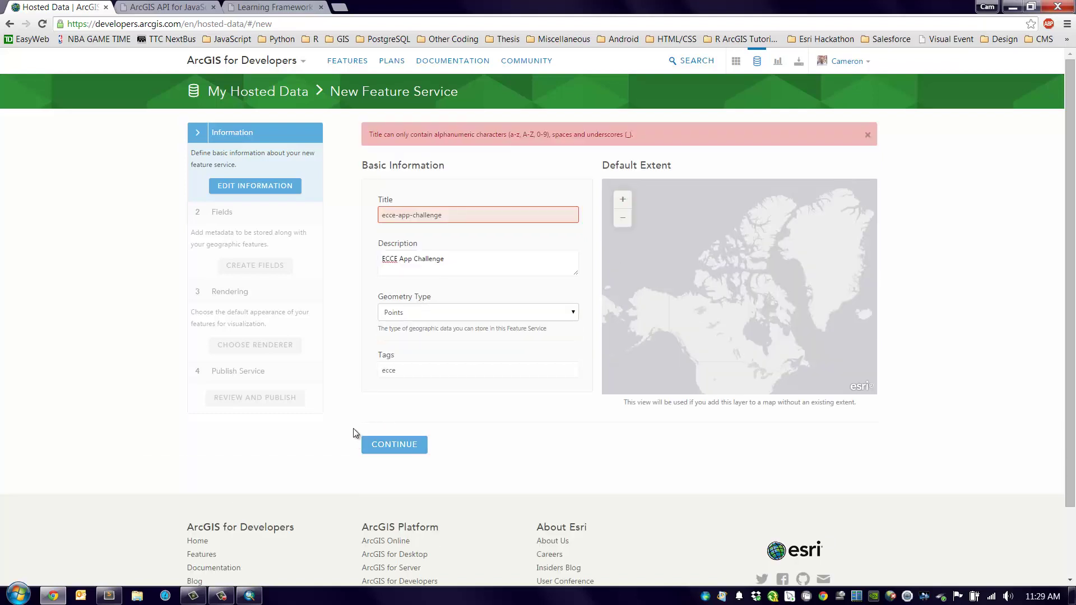
Change the title to ecce_app_challenge with underscores and continue to Define Fields.
{"action": "left_click", "coordinate": [415, 218]}
{"action": "key", "text": "BackSpace"}
{"action": "type", "text": "_"}
{"action": "left_click", "coordinate": [387, 449]}
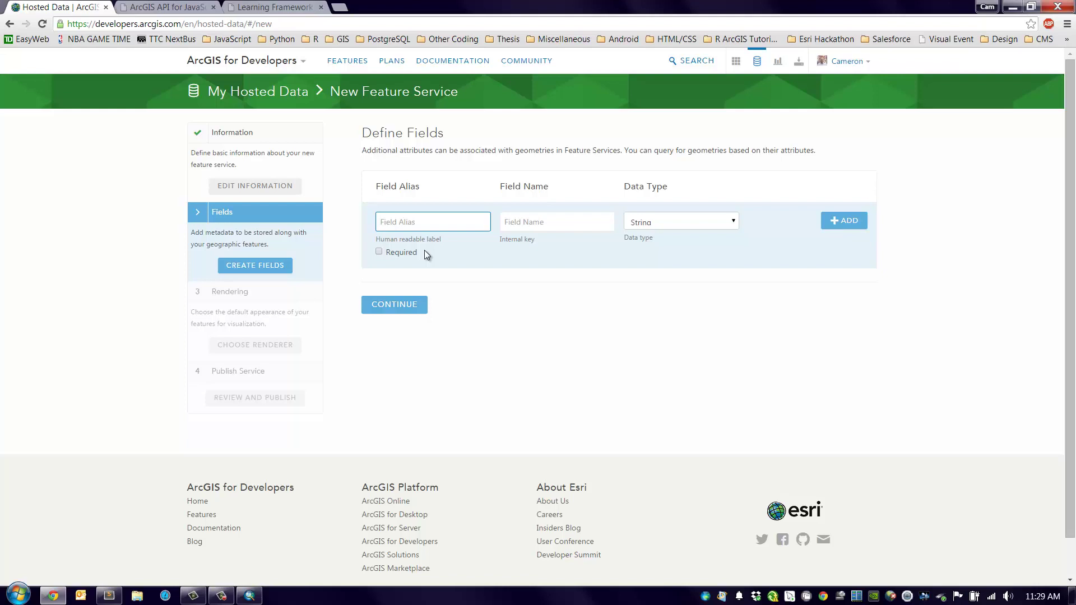
Add a string field with alias Name and field name 'name'.
{"action": "type", "text": "Name"}
{"action": "key", "text": "Tab"}
{"action": "type", "text": "name"}
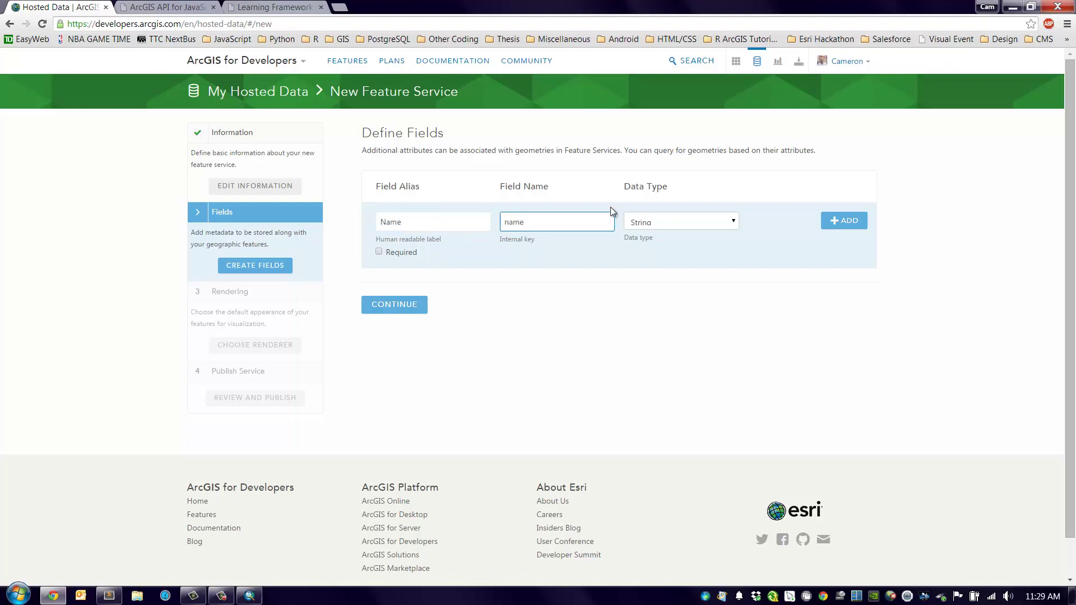
{"action": "left_click", "coordinate": [849, 221]}
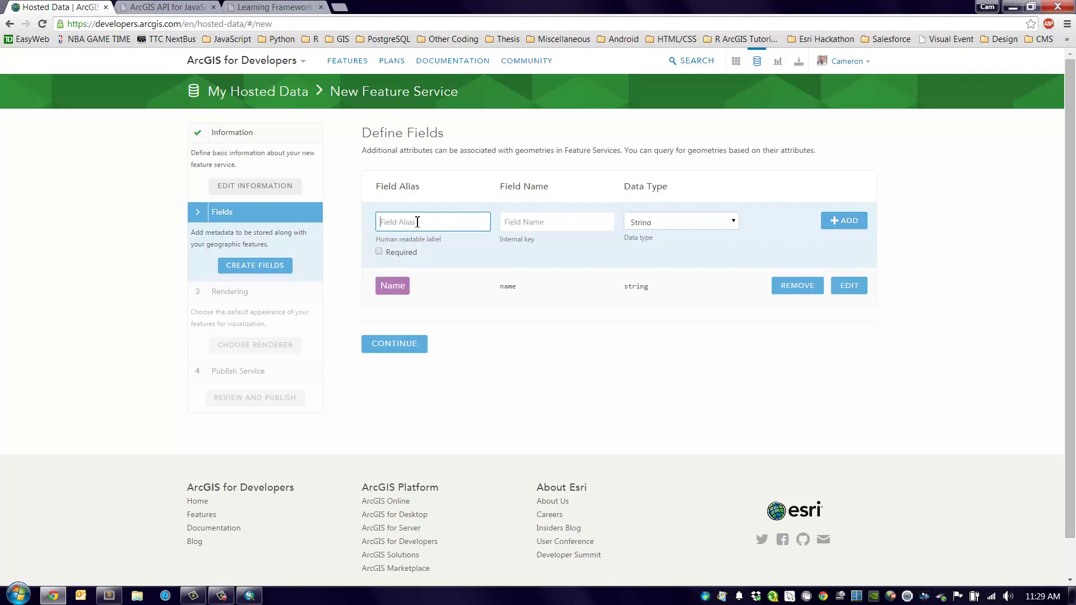
Add a field with alias Date and name 'date', typed as Date.
{"action": "type", "text": "Date"}
{"action": "key", "text": "Tab"}
{"action": "type", "text": "date"}
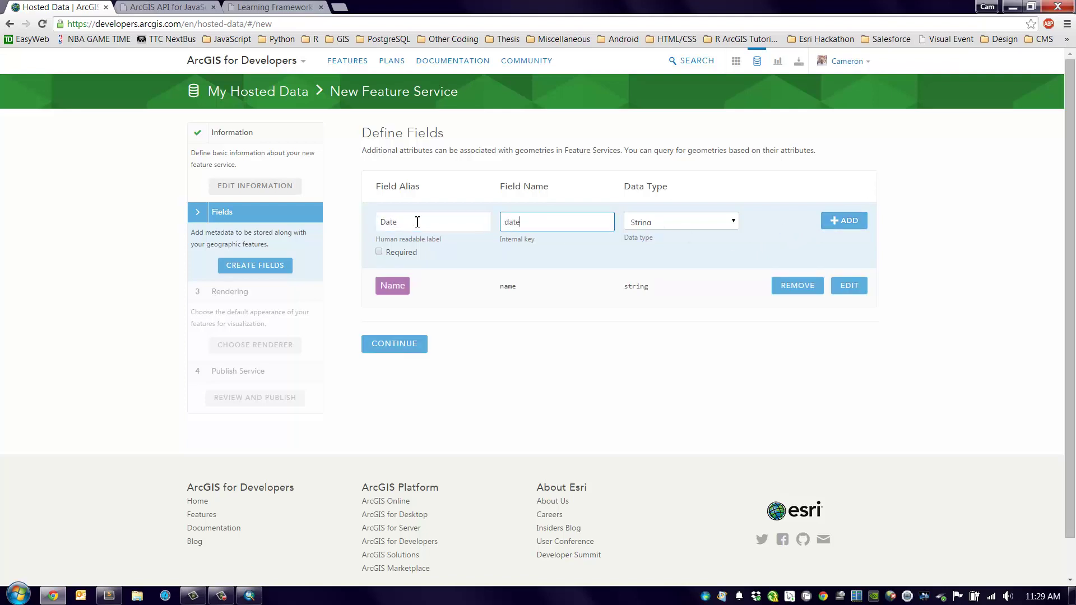
{"action": "left_click", "coordinate": [669, 220]}
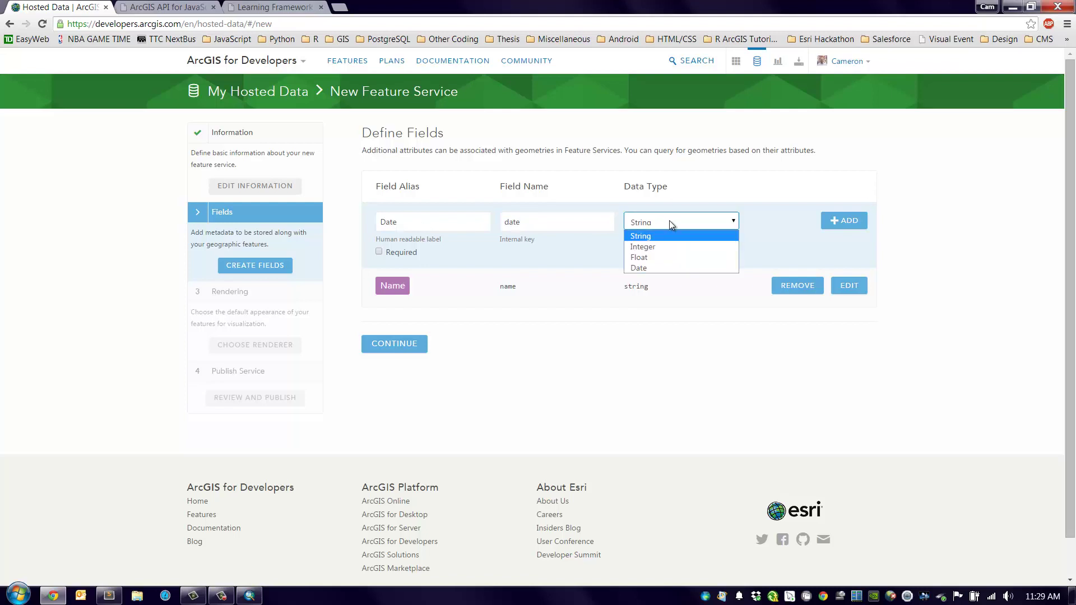
{"action": "left_click", "coordinate": [648, 269]}
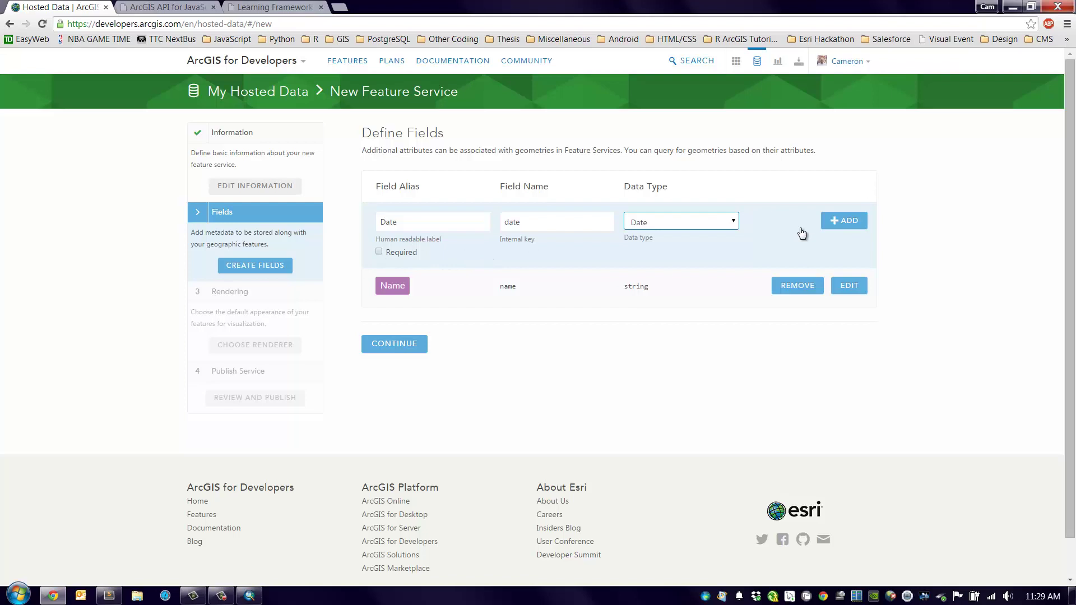
{"action": "left_click", "coordinate": [852, 224]}
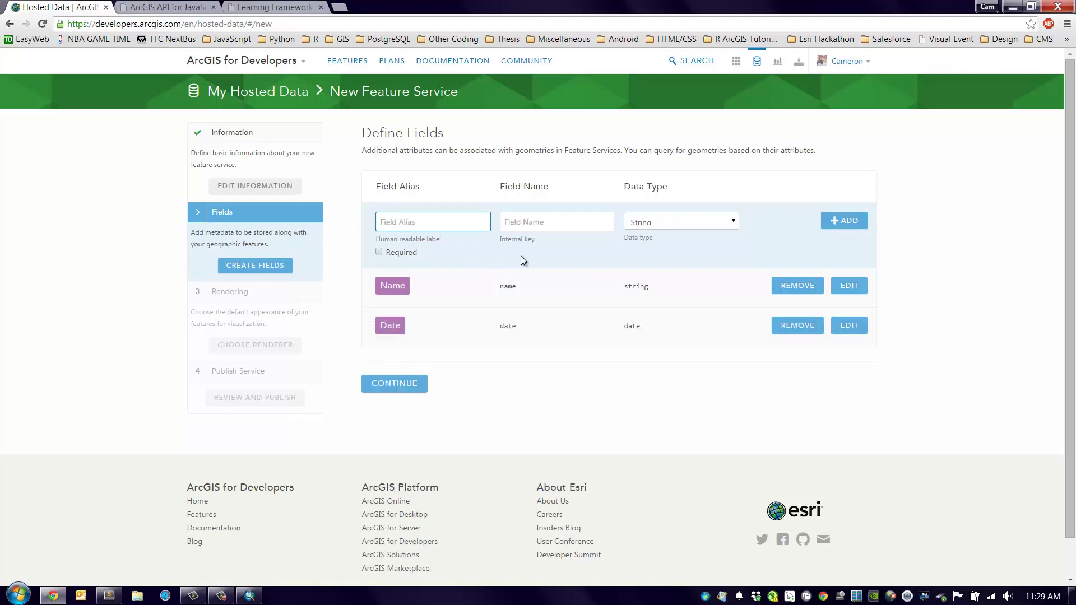
Define an Area field named 'are' with data type Float.
{"action": "type", "text": "Area"}
{"action": "key", "text": "Tab"}
{"action": "type", "text": "are"}
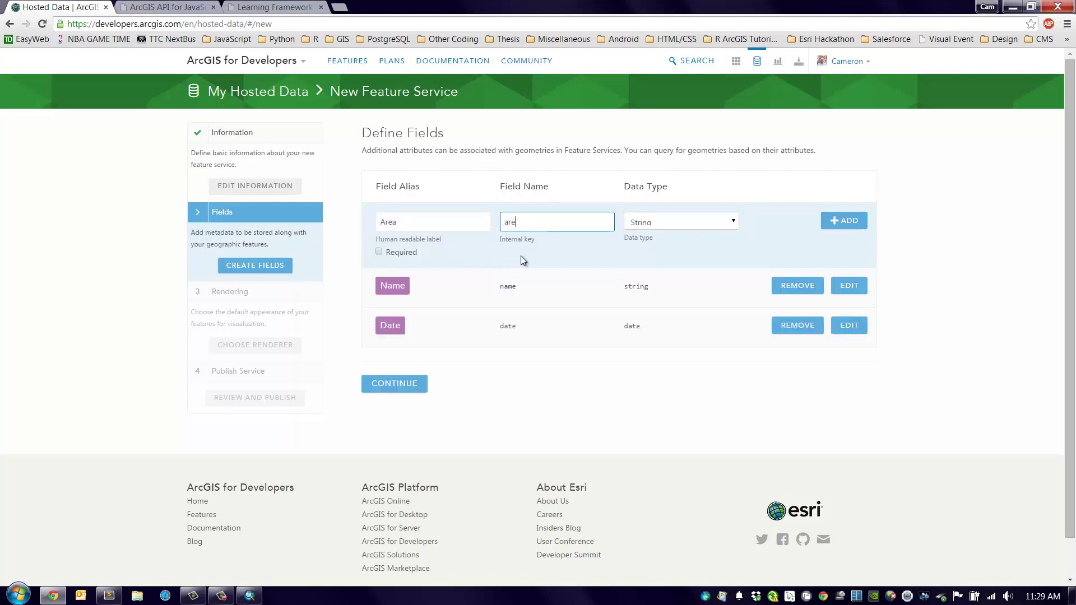
{"action": "left_click", "coordinate": [735, 222]}
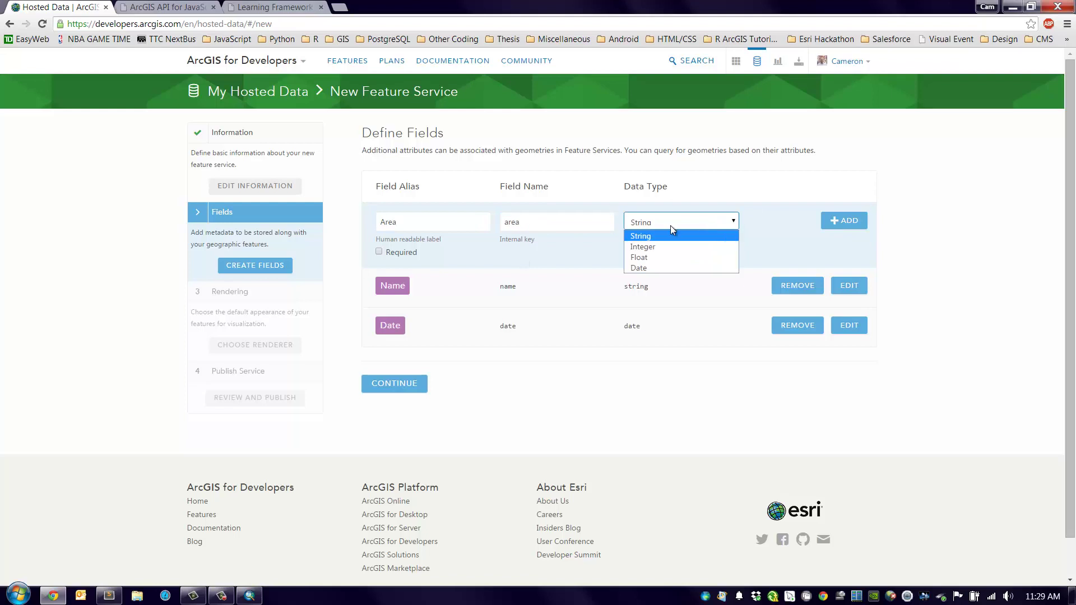
{"action": "left_click", "coordinate": [650, 257]}
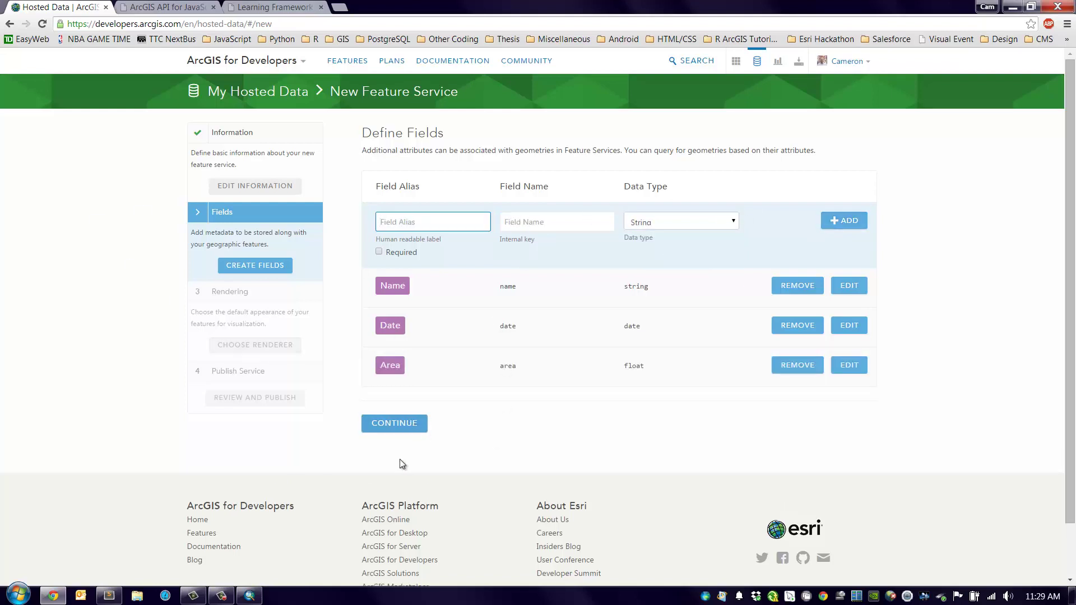
Draw the points with the blue pin symbol and publish the ecce_app_challenge service.
{"action": "left_click", "coordinate": [408, 428]}
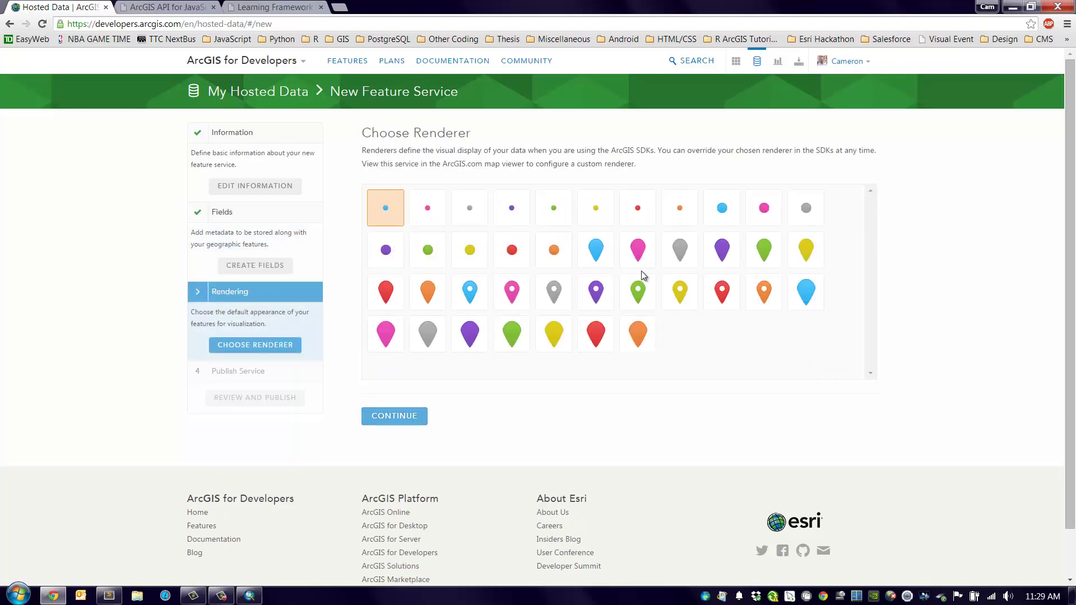
{"action": "left_click", "coordinate": [598, 256]}
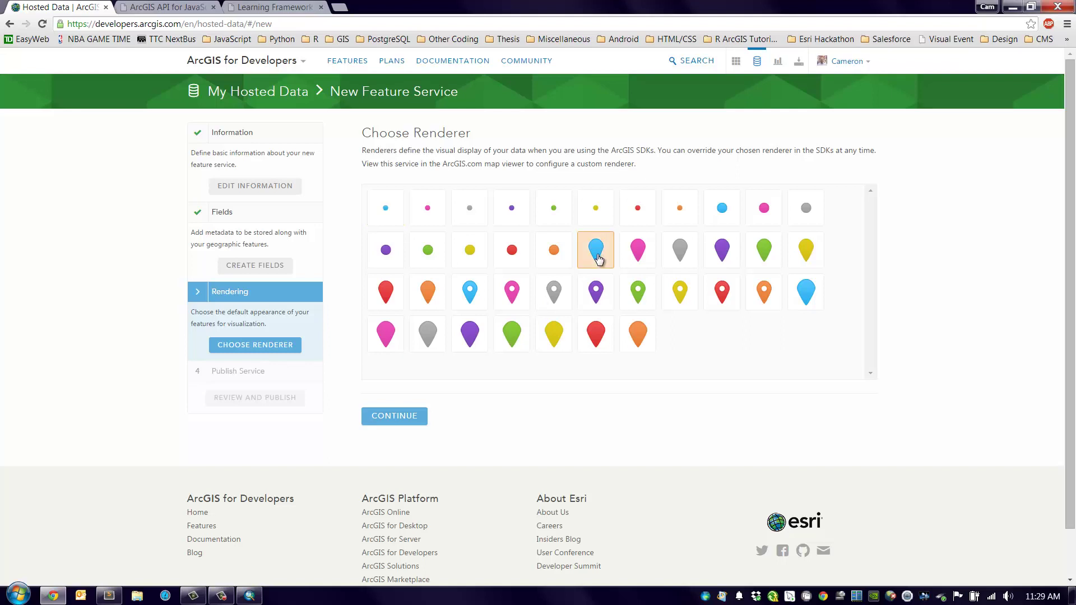
{"action": "left_click", "coordinate": [397, 417]}
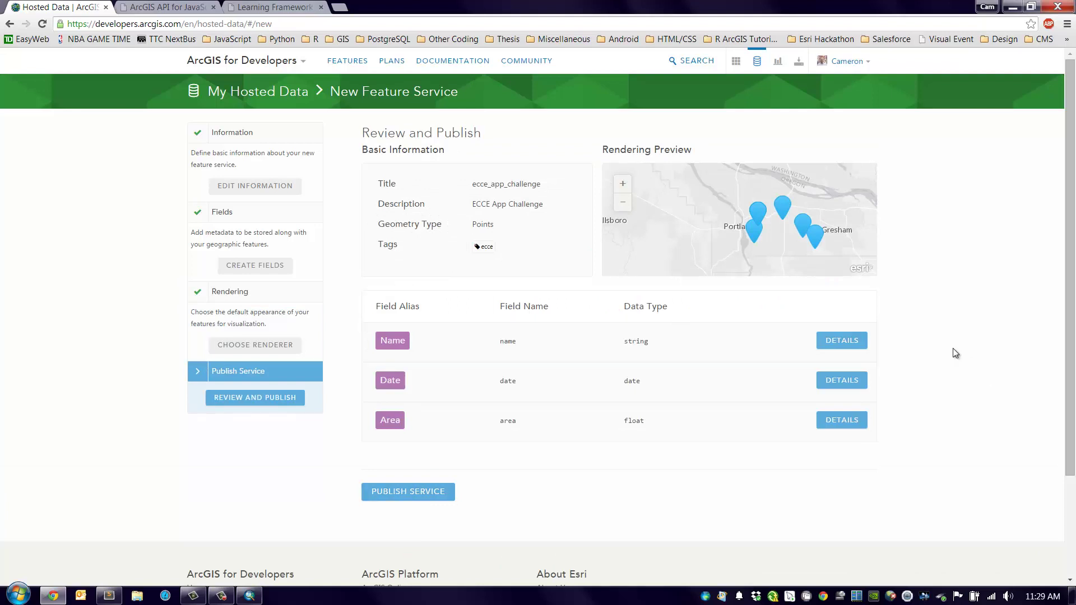
{"action": "left_click", "coordinate": [436, 497]}
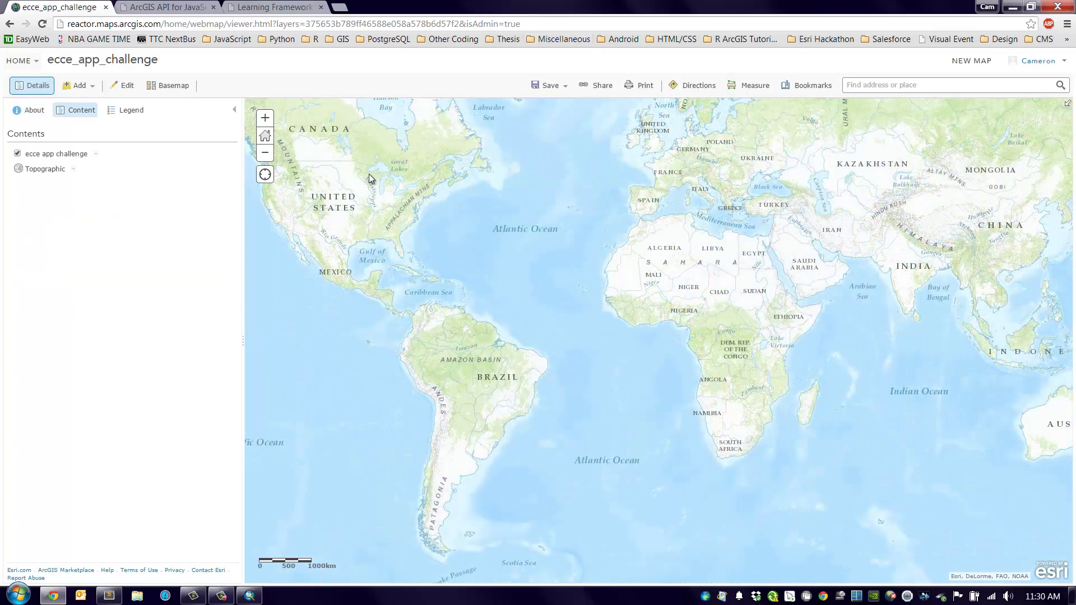
Zoom the map to Concorde Pl, North York, Ontario using the address search.
{"action": "left_click_drag", "start_coordinate": [369, 173], "coordinate": [611, 333]}
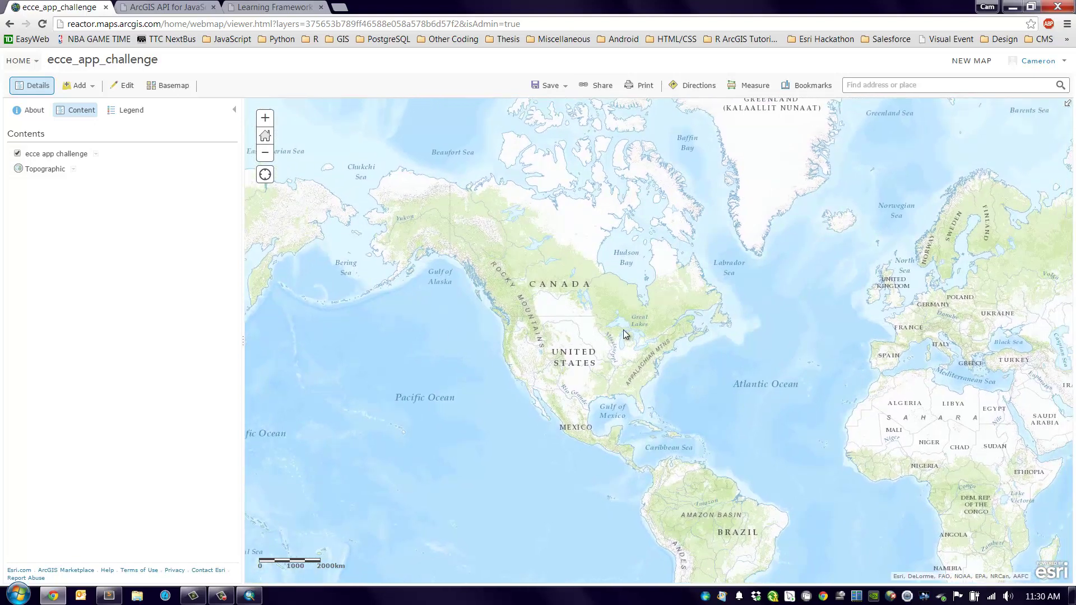
{"action": "left_click_drag", "start_coordinate": [625, 322], "coordinate": [696, 361]}
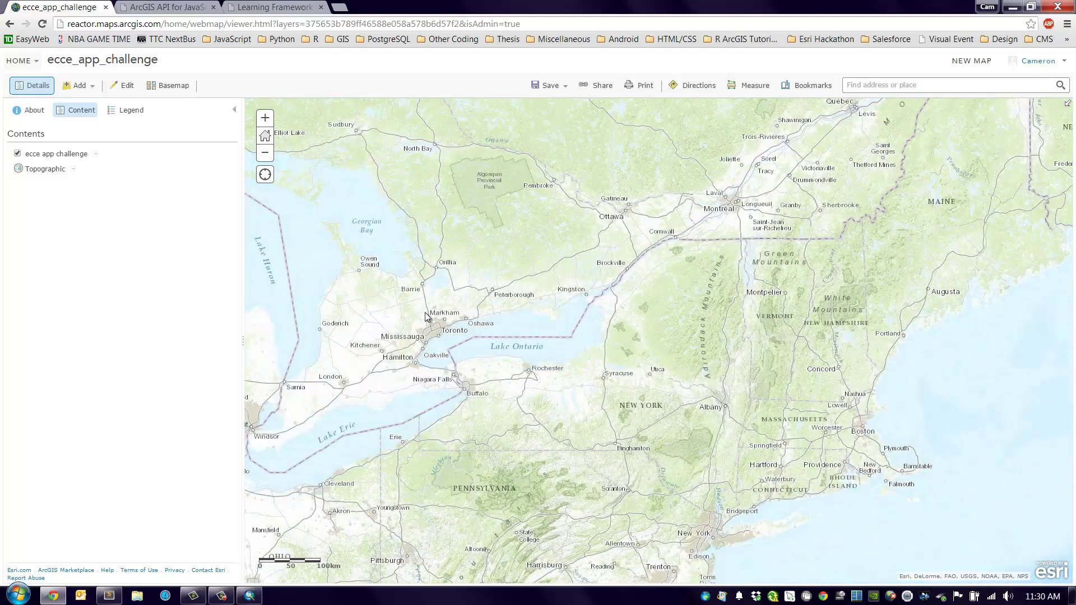
{"action": "scroll", "coordinate": [440, 312], "scroll_direction": "down", "scroll_amount": 1}
{"action": "left_click_drag", "start_coordinate": [439, 313], "coordinate": [551, 333]}
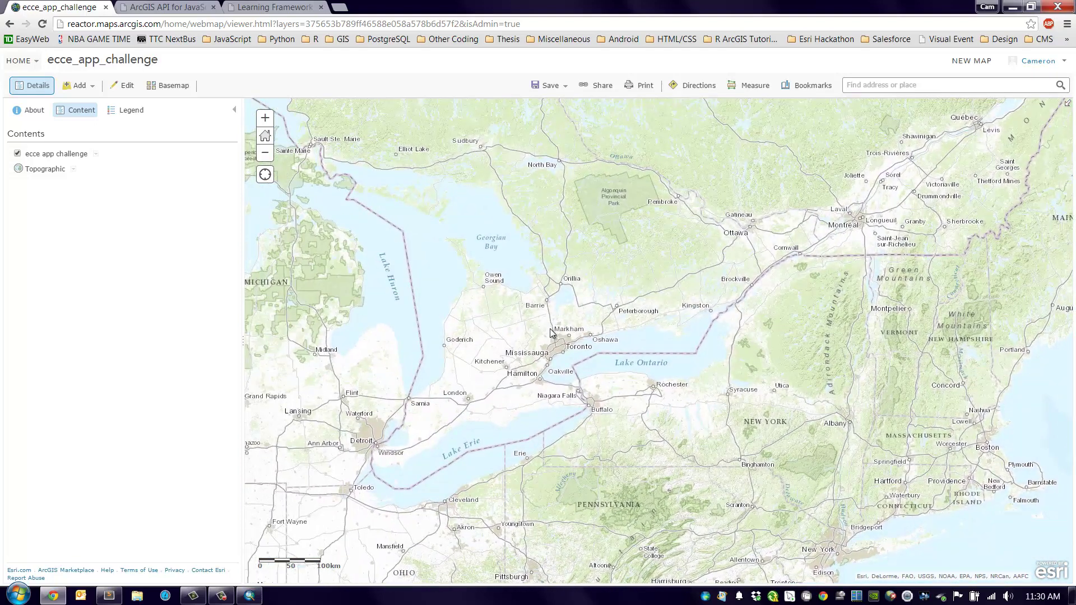
{"action": "left_click", "coordinate": [883, 89]}
{"action": "type", "text": "concode pl"}
{"action": "key", "text": "BackSpace"}
{"action": "key", "text": "BackSpace"}
{"action": "type", "text": "rde"}
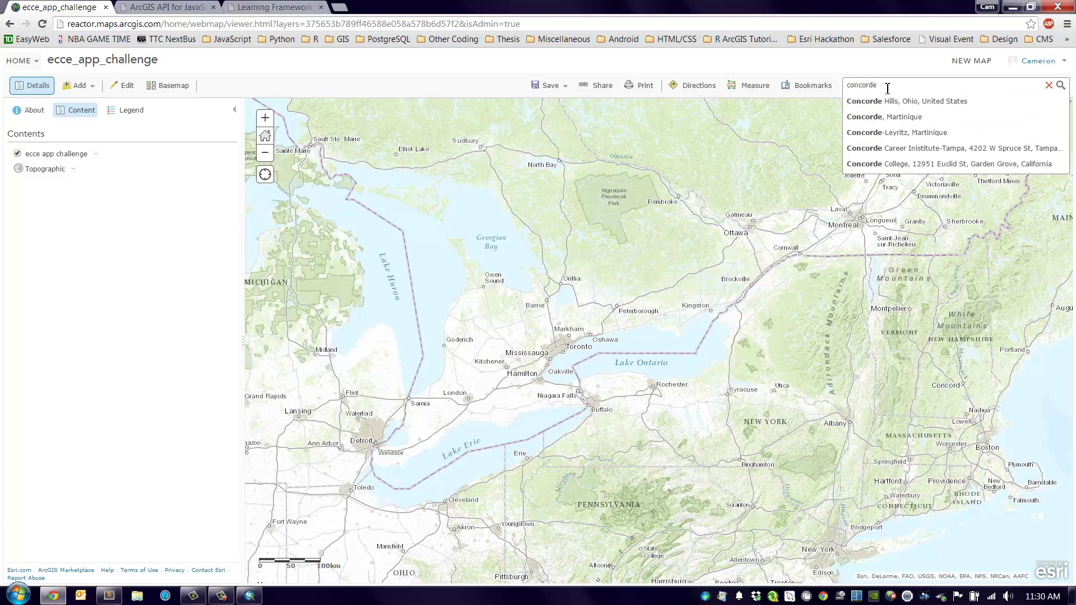
{"action": "type", "text": " pl"}
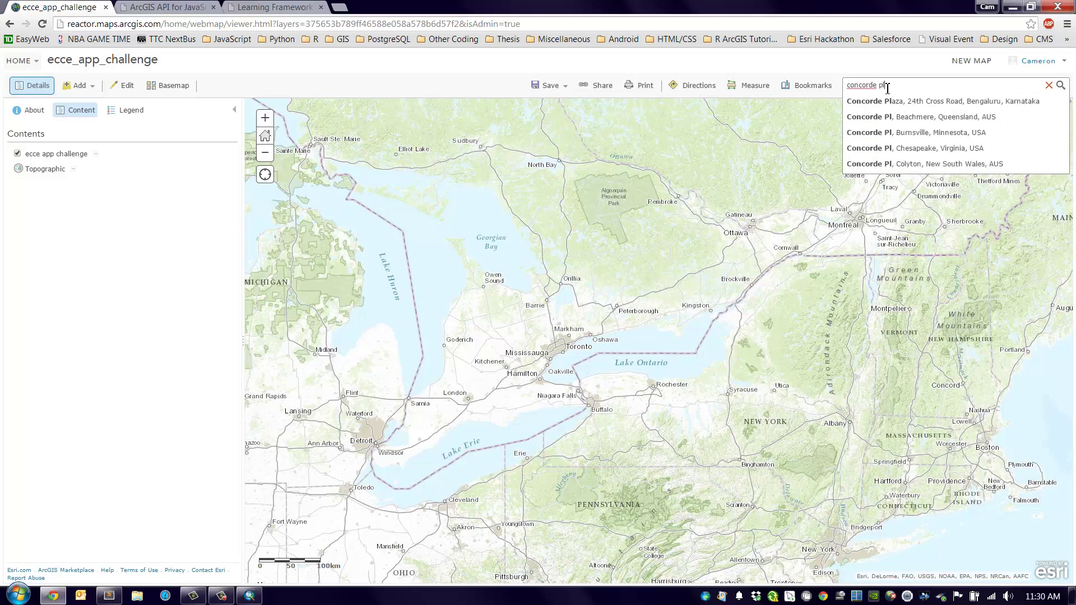
{"action": "key", "text": "Down"}
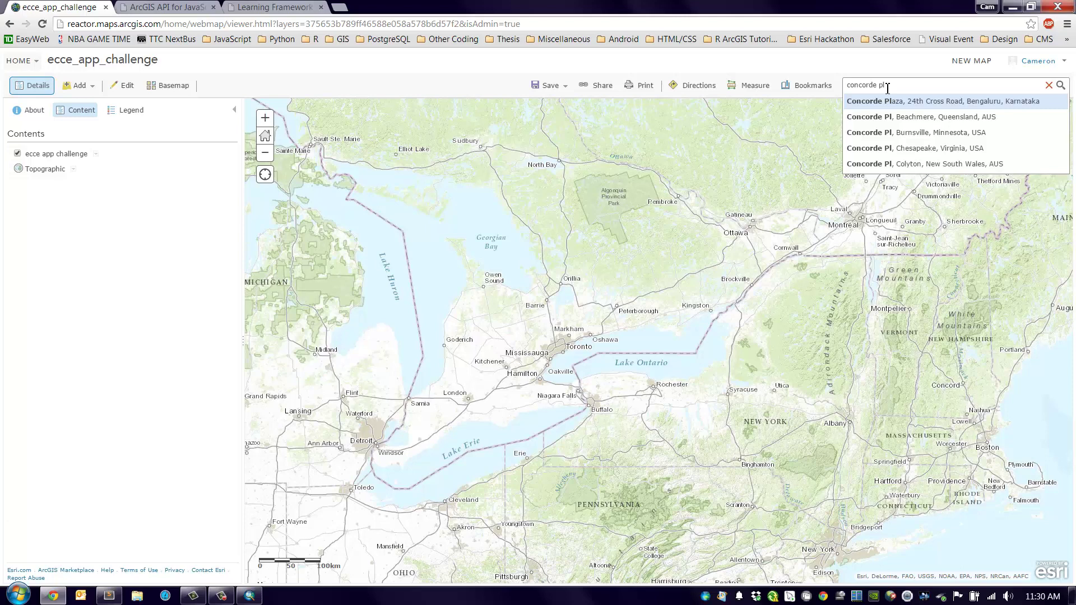
{"action": "key", "text": "Escape"}
{"action": "type", "text": ", On"}
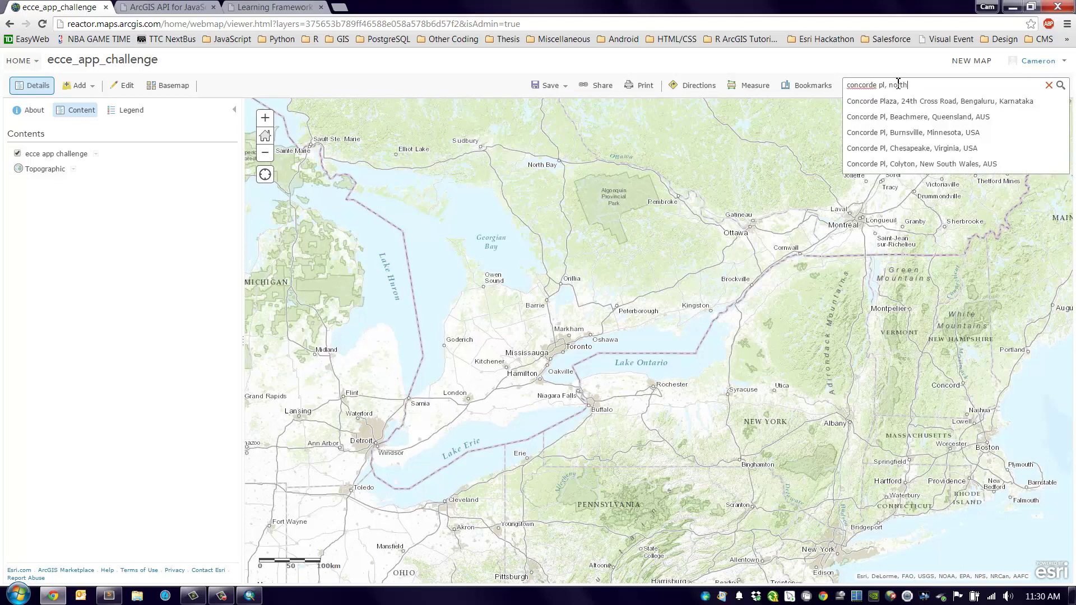
{"action": "key", "text": "Down"}
{"action": "key", "text": "Return"}
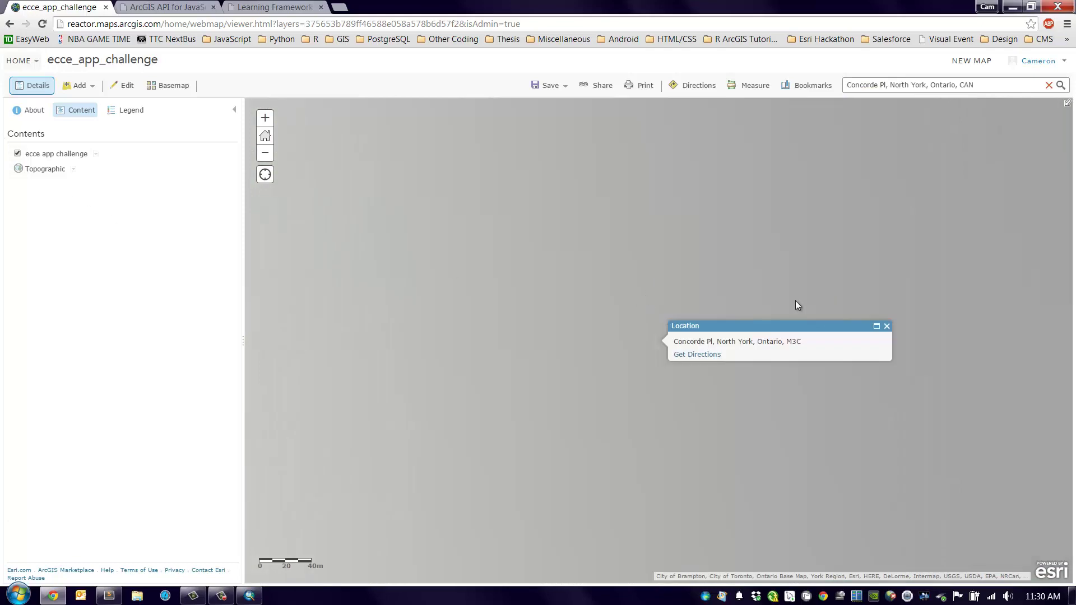
Close the location popup, centre the Esri Canada building, and enter edit mode.
{"action": "left_click", "coordinate": [886, 326]}
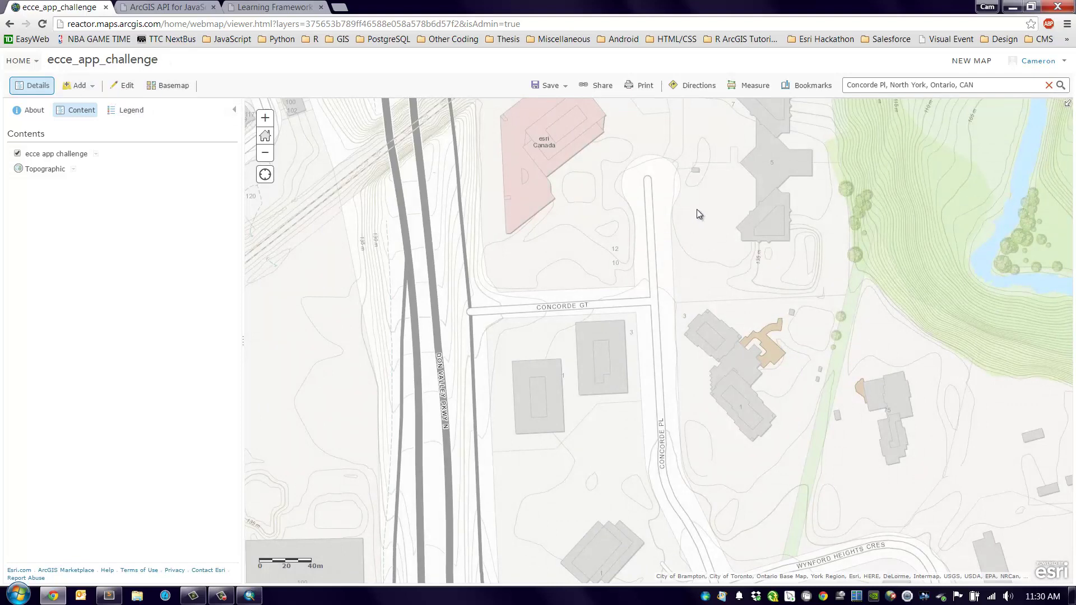
{"action": "left_click_drag", "start_coordinate": [631, 236], "coordinate": [661, 313]}
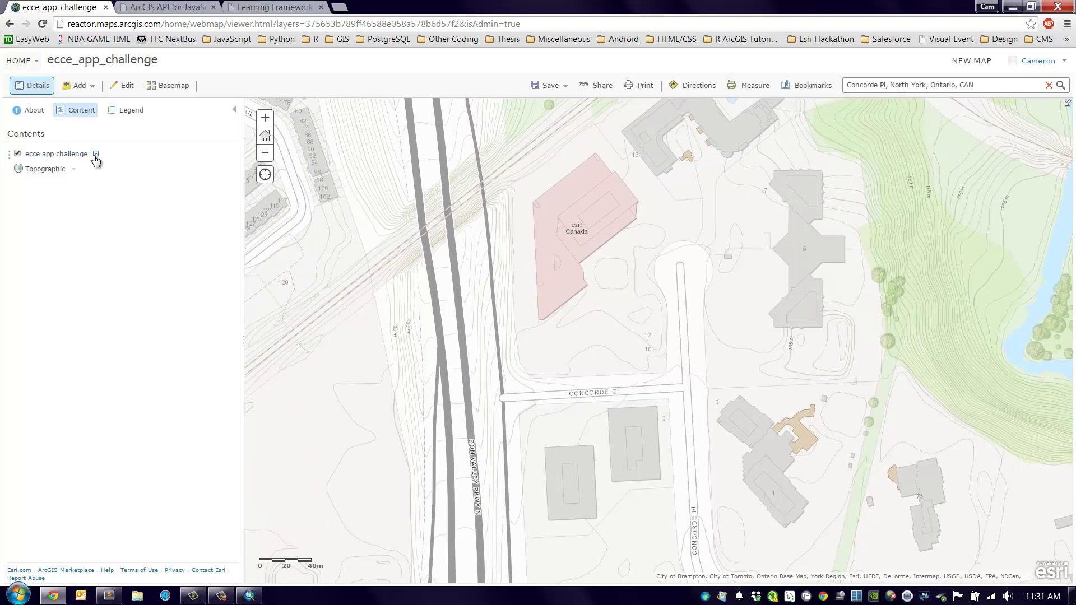
{"action": "left_click", "coordinate": [120, 86]}
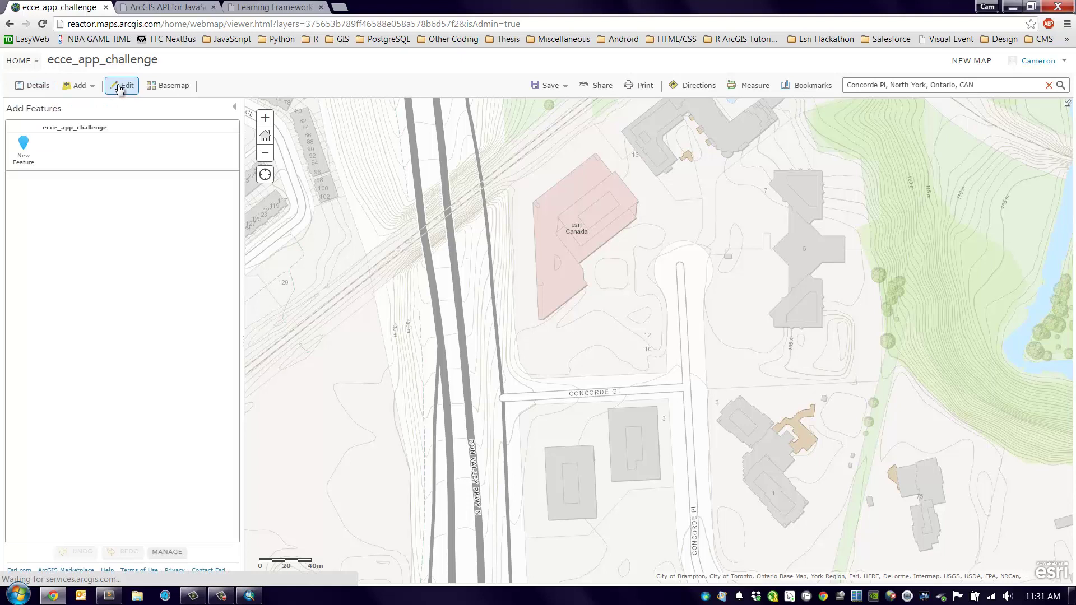
Place a point on the Esri Canada building: Name Esri Canada, Date 2/11/2015, Area 1000.
{"action": "left_click", "coordinate": [22, 147]}
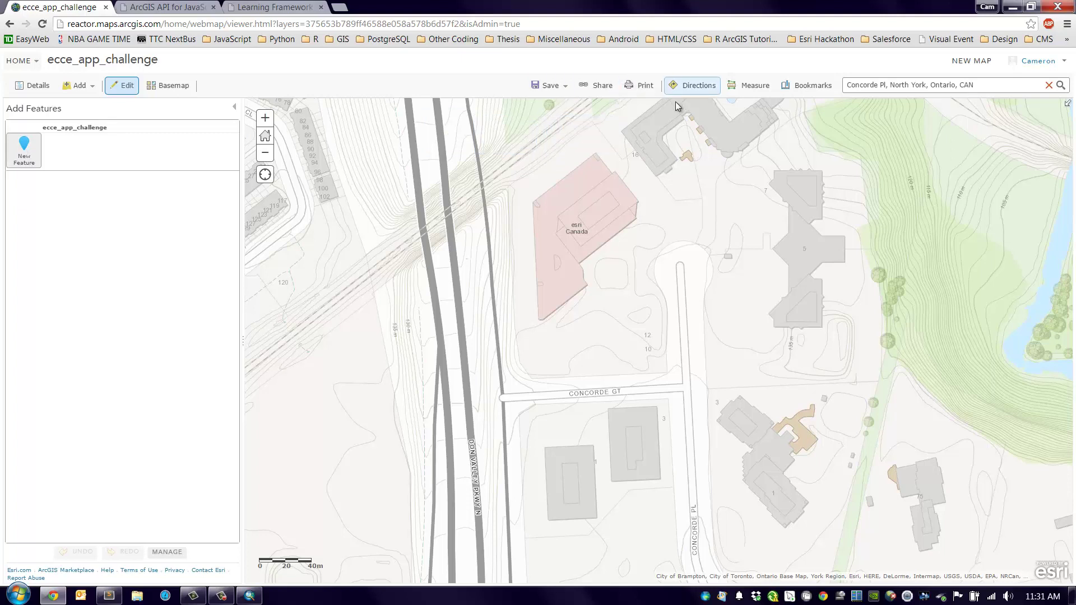
{"action": "left_click", "coordinate": [593, 224]}
{"action": "left_click", "coordinate": [693, 170]}
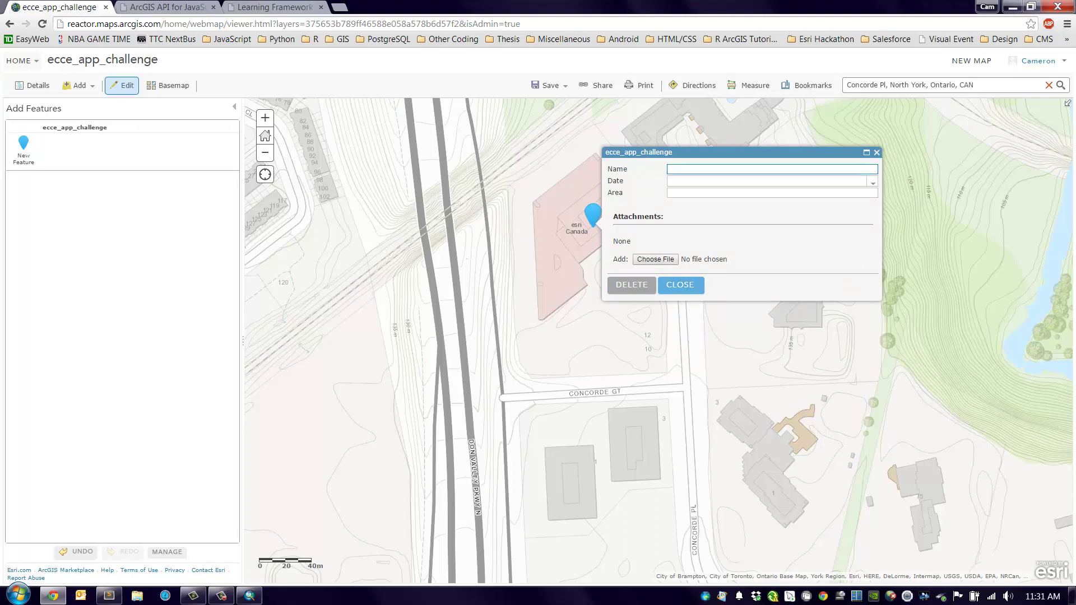
{"action": "type", "text": "Esri Canada"}
{"action": "key", "text": "Tab"}
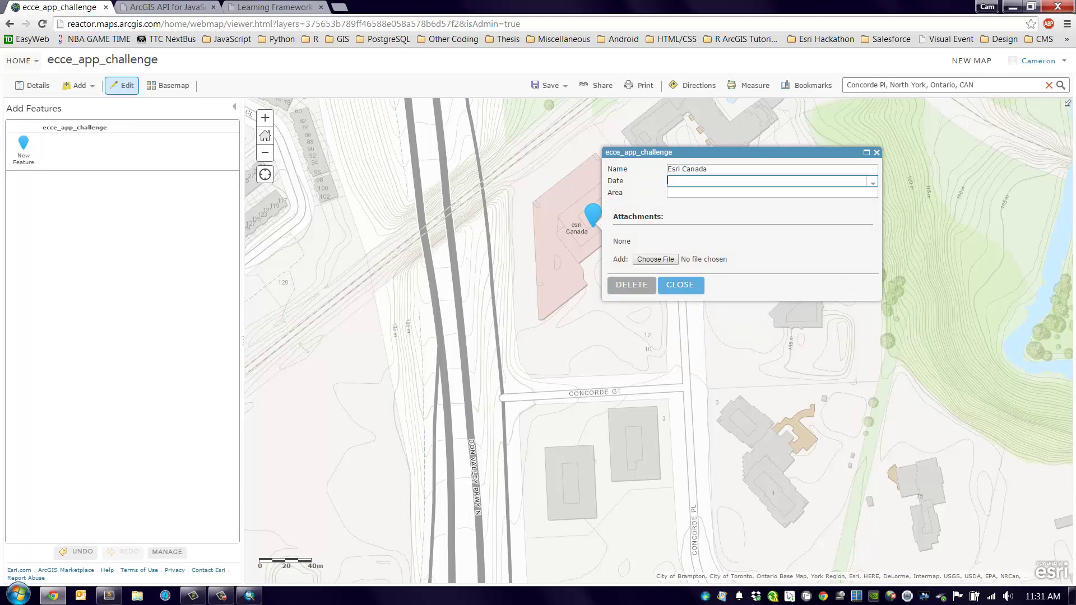
{"action": "left_click", "coordinate": [873, 184]}
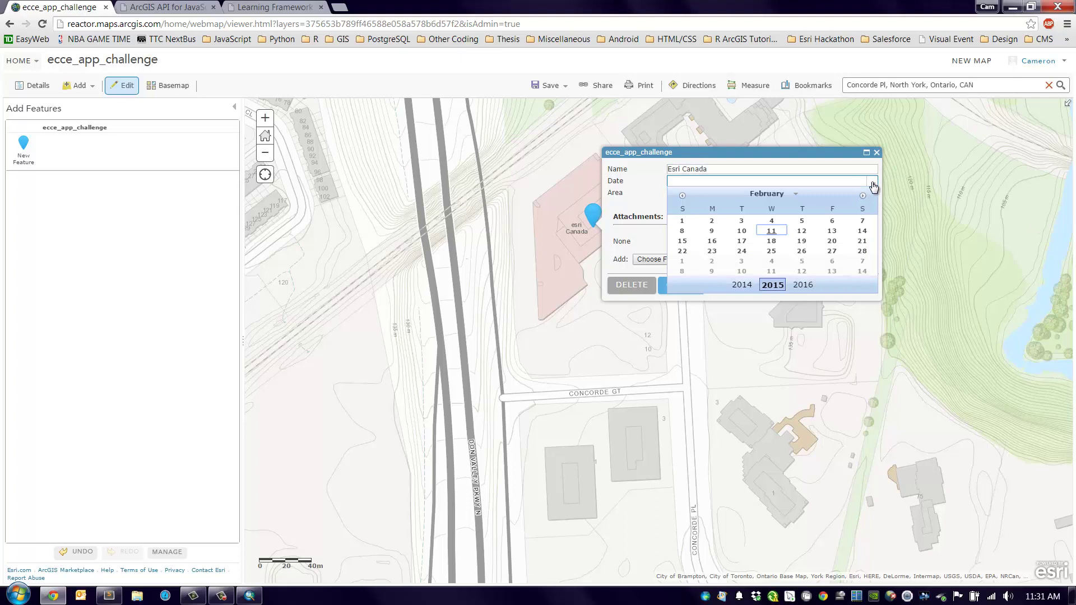
{"action": "left_click", "coordinate": [782, 234]}
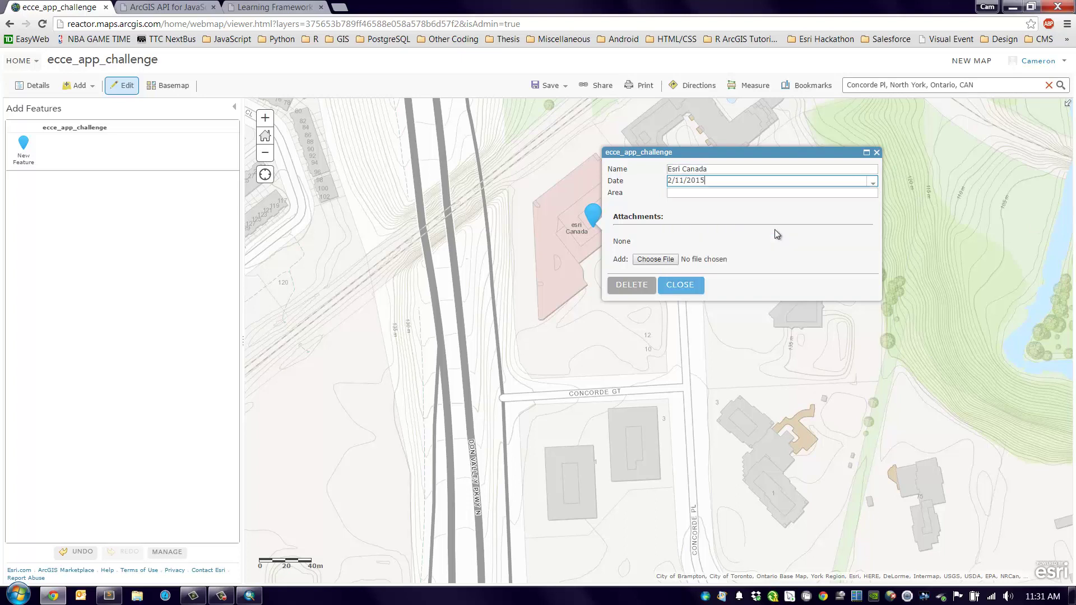
{"action": "left_click", "coordinate": [703, 193]}
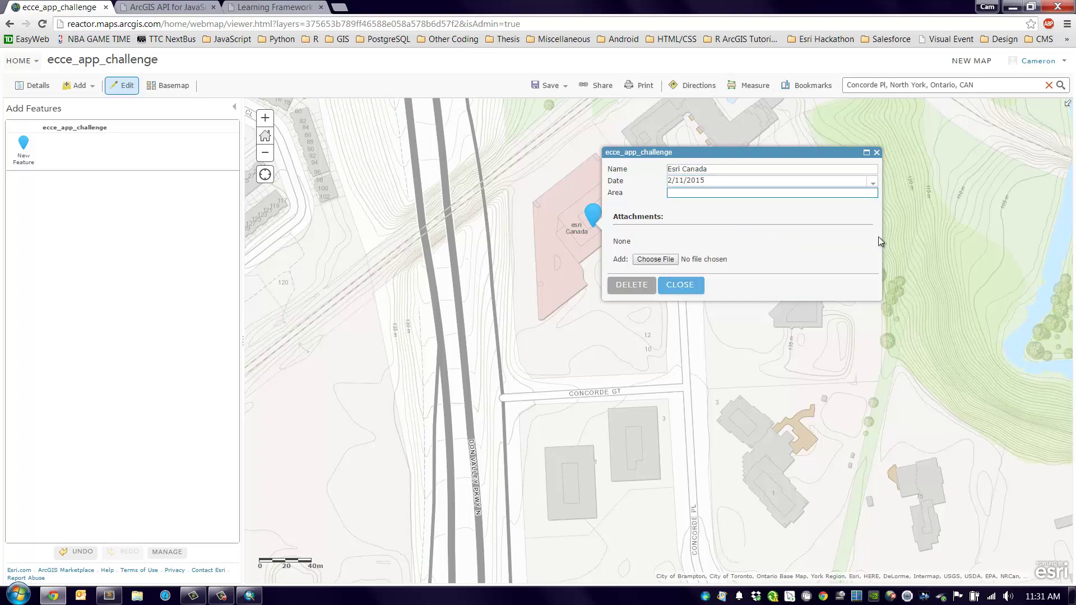
{"action": "type", "text": "1000"}
{"action": "left_click", "coordinate": [680, 286]}
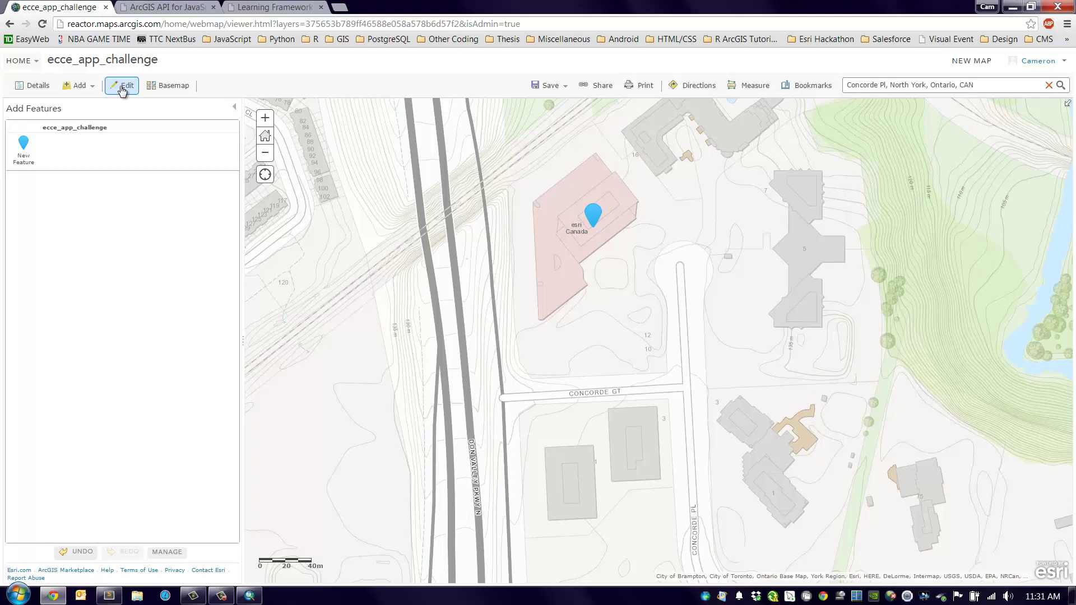
Stop editing and save the ecce app challenge layer.
{"action": "left_click", "coordinate": [121, 88]}
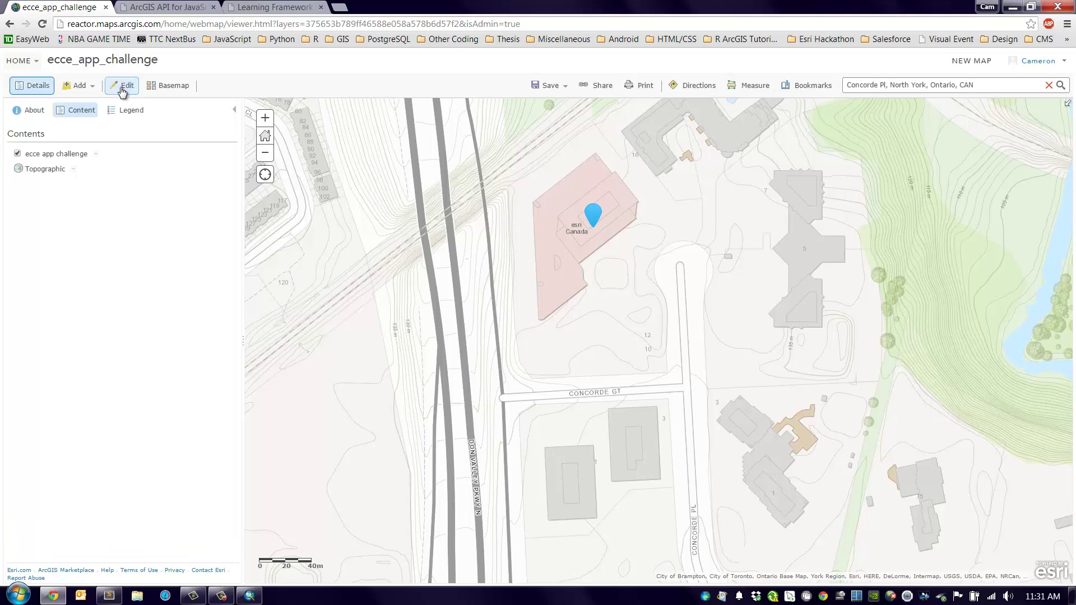
{"action": "left_click", "coordinate": [97, 156]}
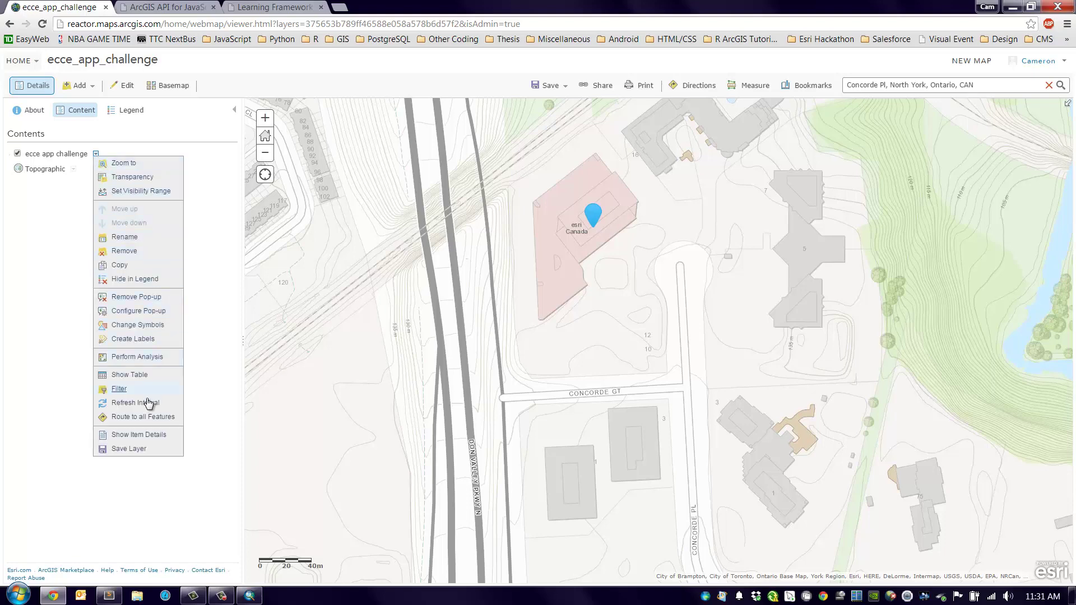
{"action": "left_click", "coordinate": [130, 448]}
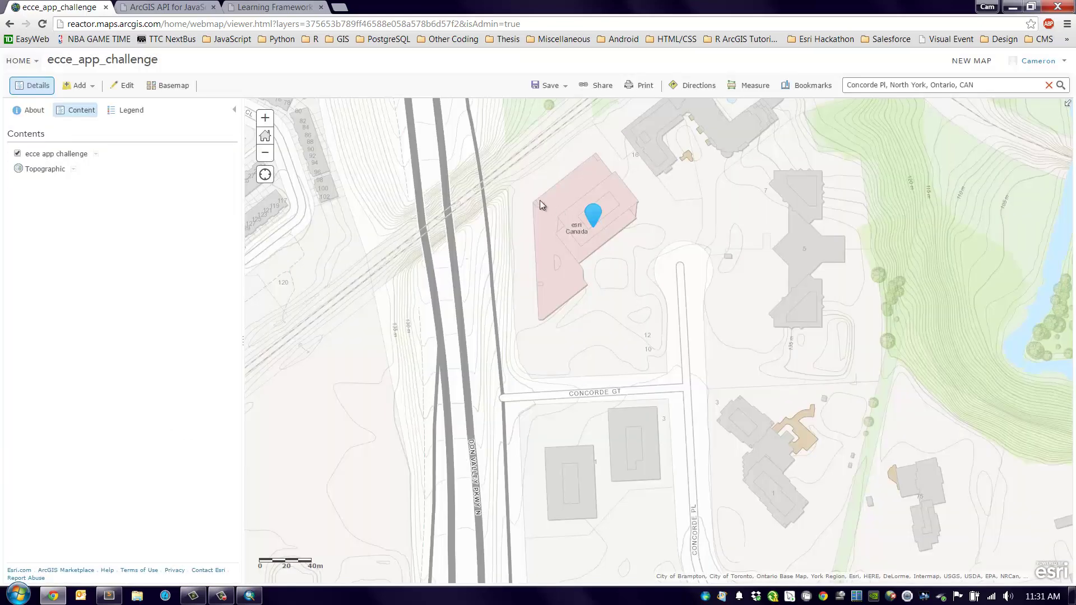
Check the new point's popup for its stored name, date and area.
{"action": "left_click_drag", "start_coordinate": [539, 200], "coordinate": [556, 271]}
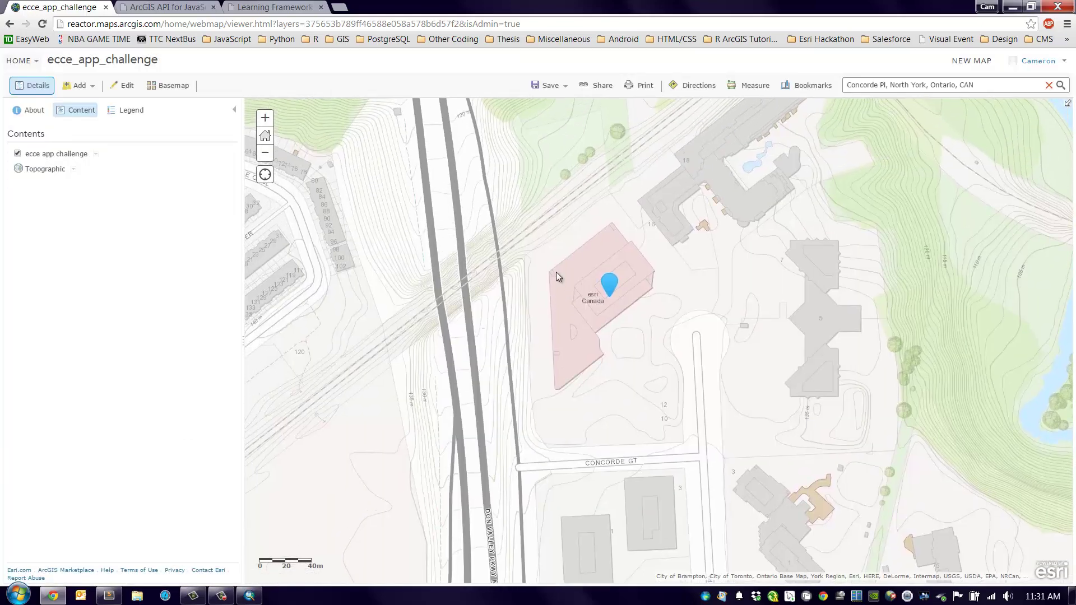
{"action": "left_click", "coordinate": [611, 288]}
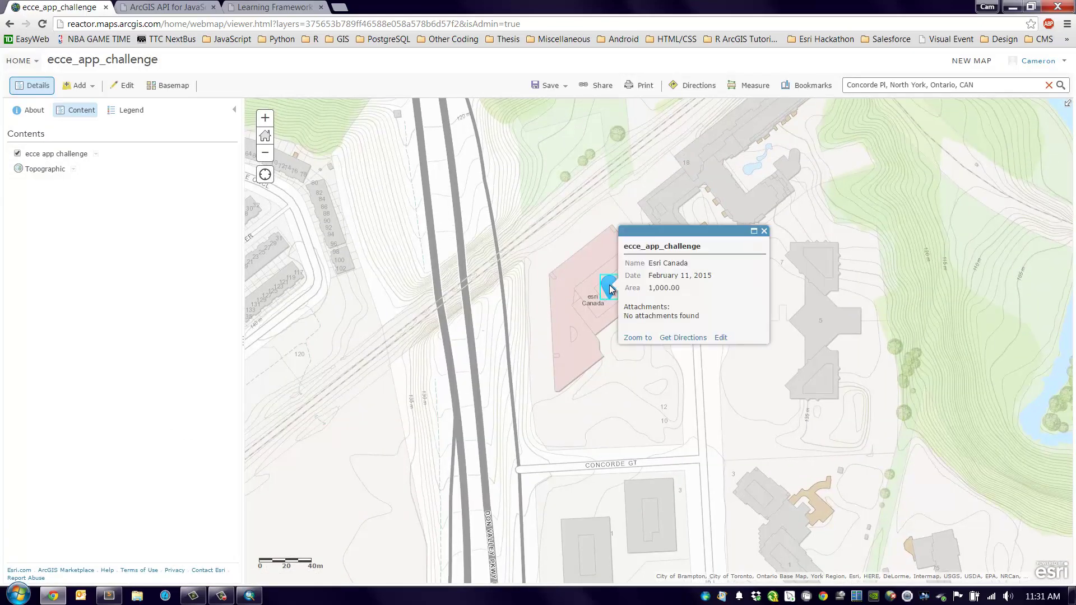
{"action": "left_click", "coordinate": [764, 231]}
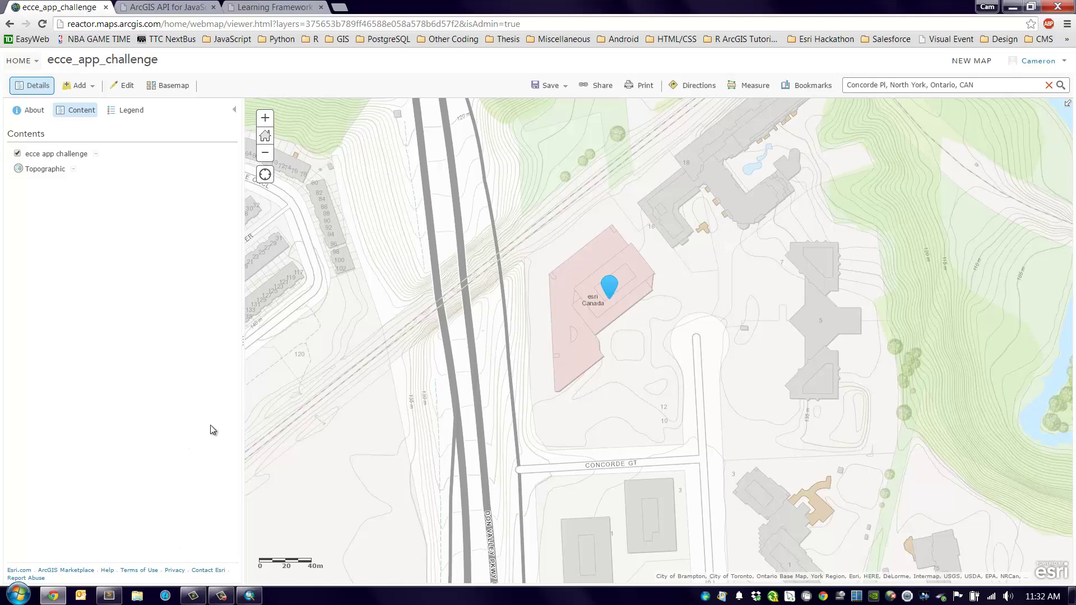
Sign in to ArcGIS Online from ArcMap with the account username and password.
{"action": "left_click", "coordinate": [249, 595]}
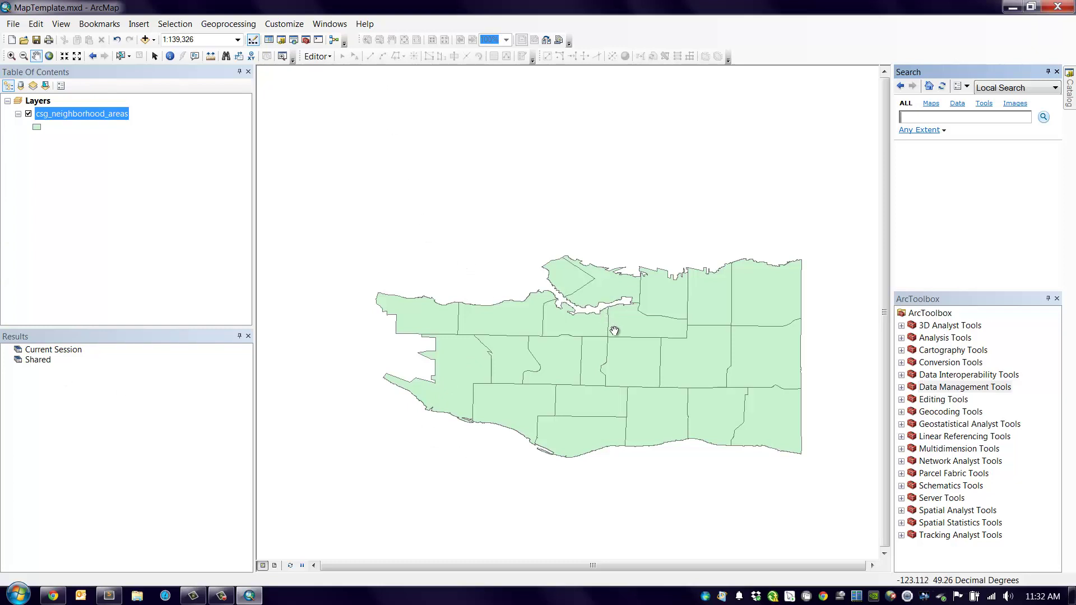
{"action": "left_click", "coordinate": [13, 24]}
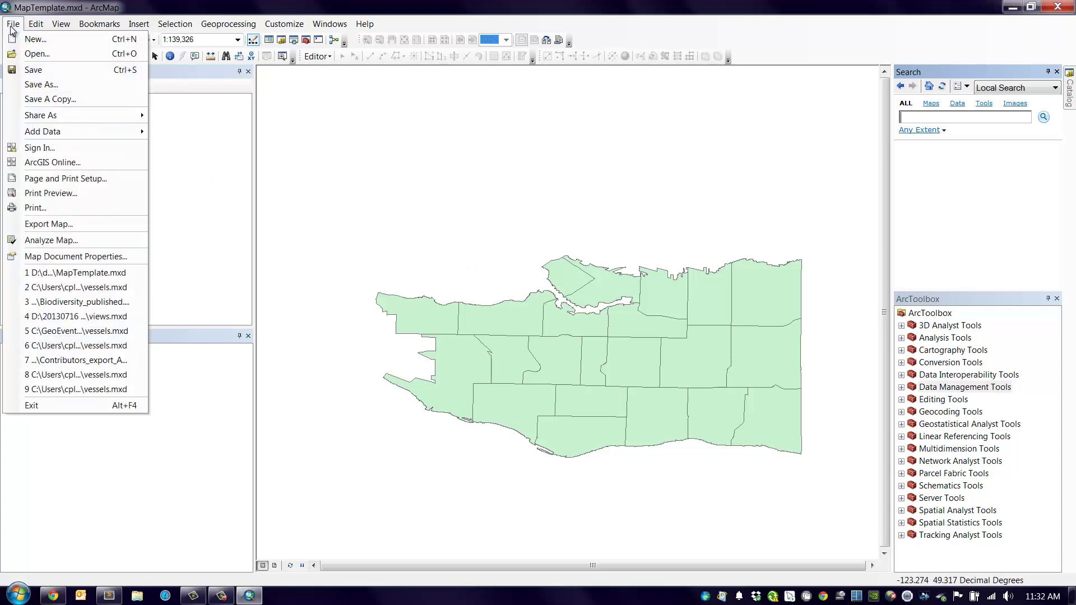
{"action": "left_click", "coordinate": [53, 148]}
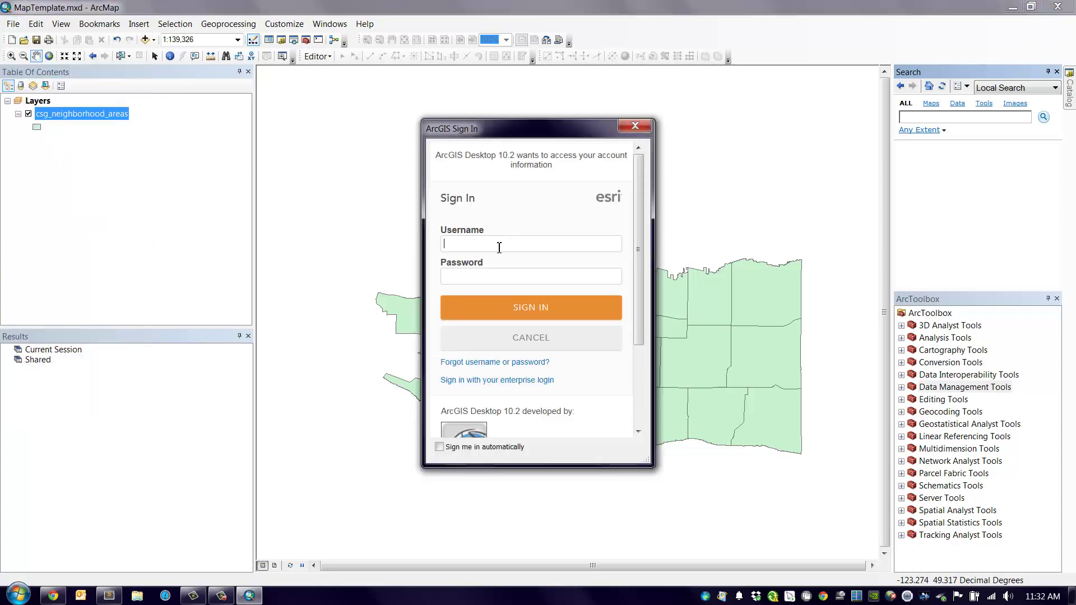
{"action": "type", "text": "reactord"}
{"action": "type", "text": "ev"}
{"action": "type", "text": "•••••••••"}
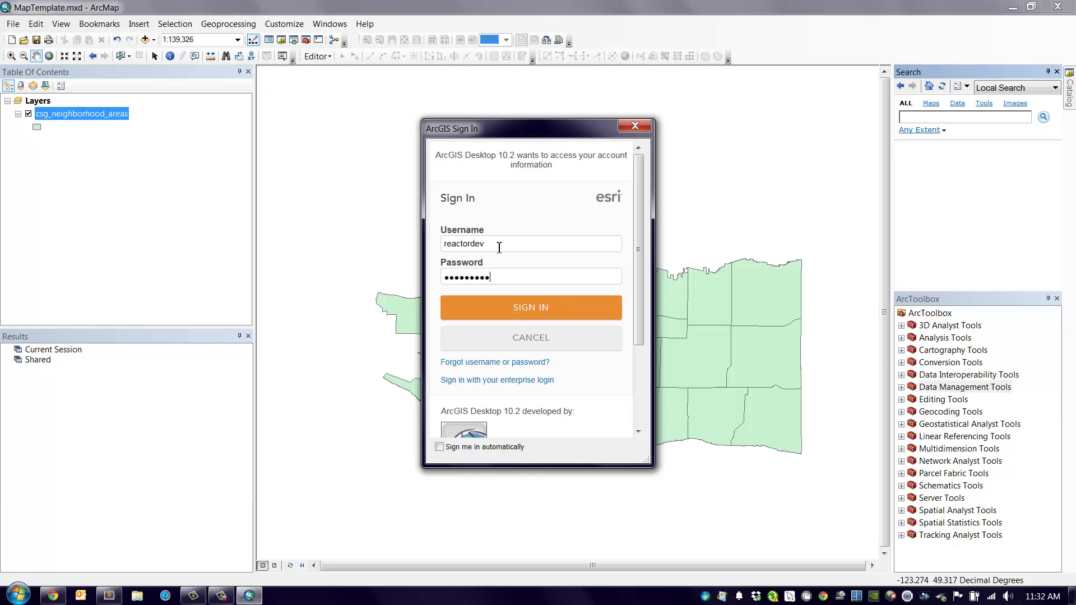
{"action": "left_click", "coordinate": [526, 306]}
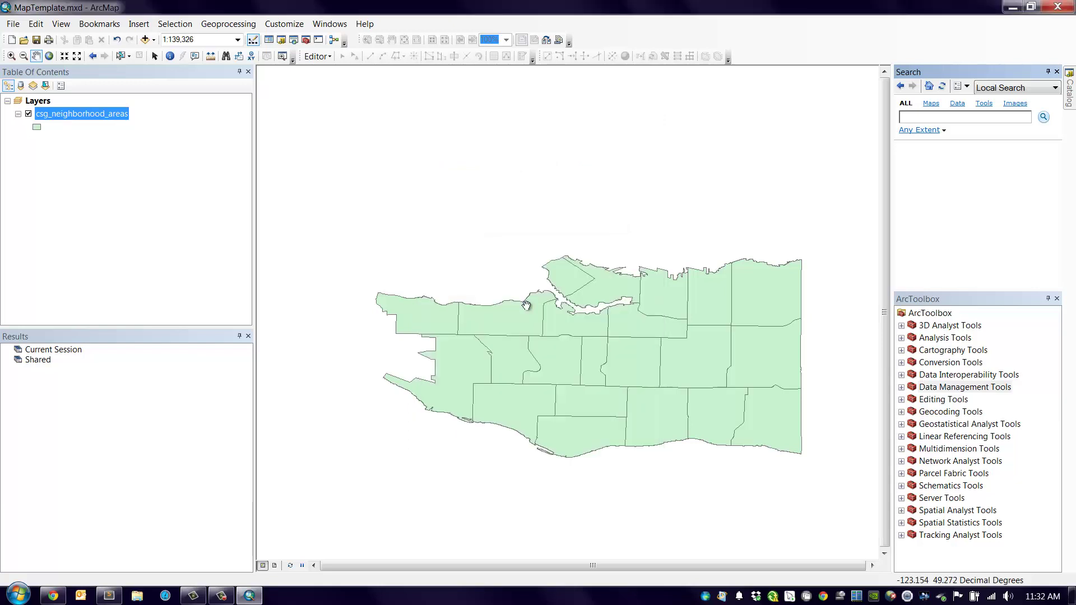
{"action": "left_click", "coordinate": [13, 24]}
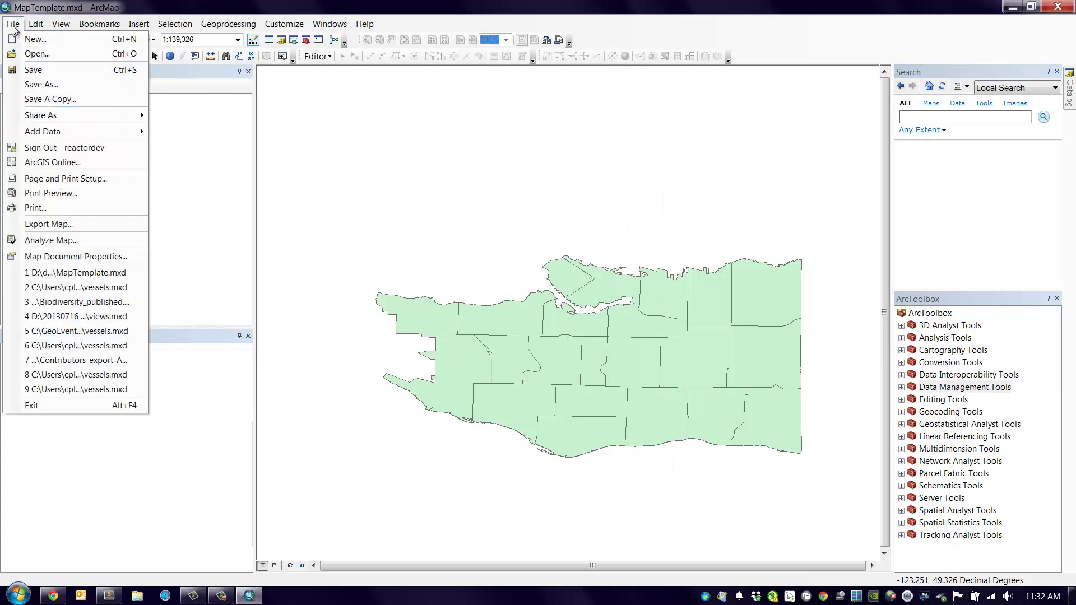
Share the map as a service and rename it to Vancouver.
{"action": "mouse_move", "coordinate": [86, 113]}
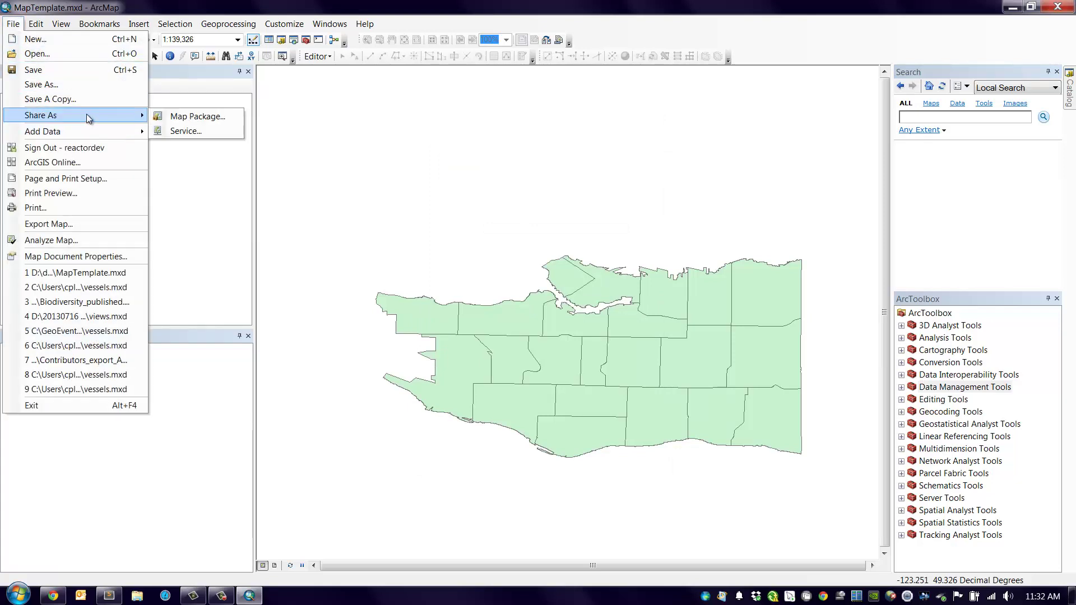
{"action": "left_click", "coordinate": [218, 132]}
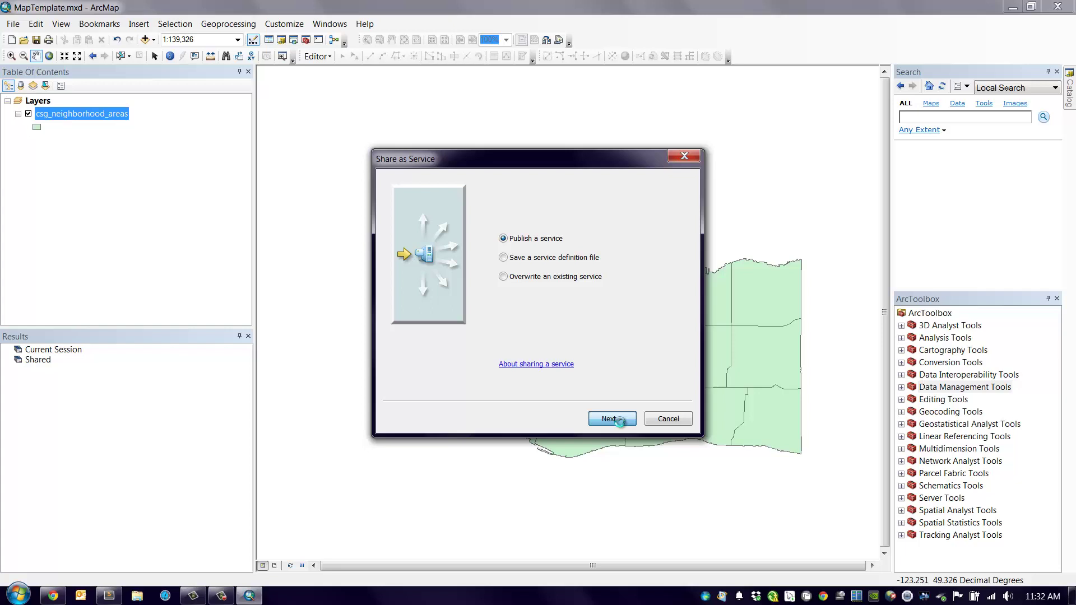
{"action": "double_click", "coordinate": [459, 275]}
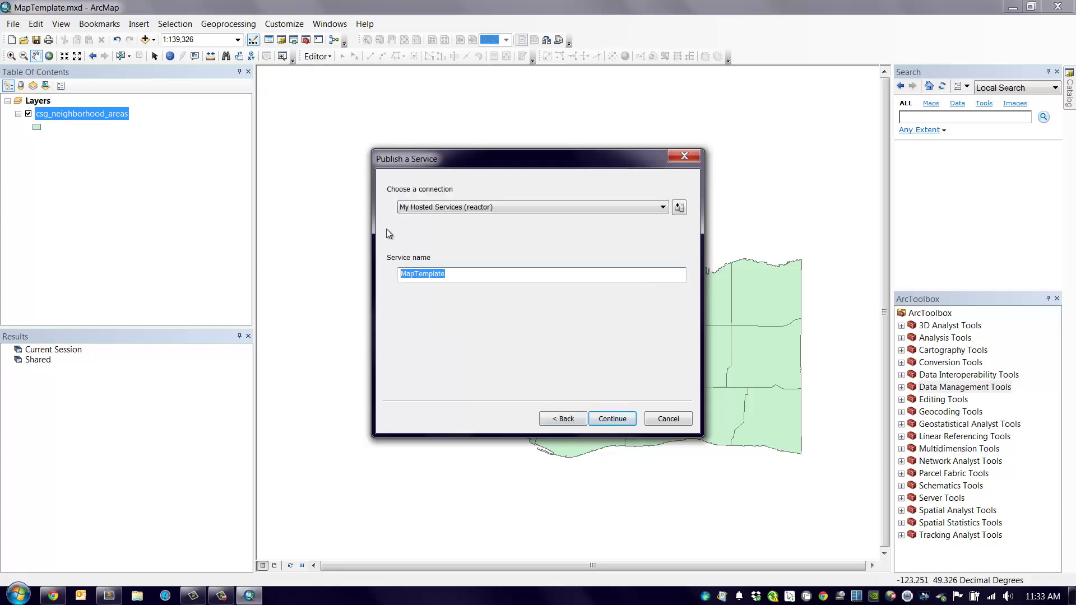
{"action": "type", "text": "Vacoun"}
{"action": "key", "text": "BackSpace"}
{"action": "key", "text": "BackSpace"}
{"action": "key", "text": "BackSpace"}
{"action": "key", "text": "BackSpace"}
{"action": "type", "text": "nv"}
{"action": "key", "text": "BackSpace"}
{"action": "type", "text": "couver"}
Keep My Hosted Services as the connection and continue to the Service Editor.
{"action": "left_click", "coordinate": [553, 210]}
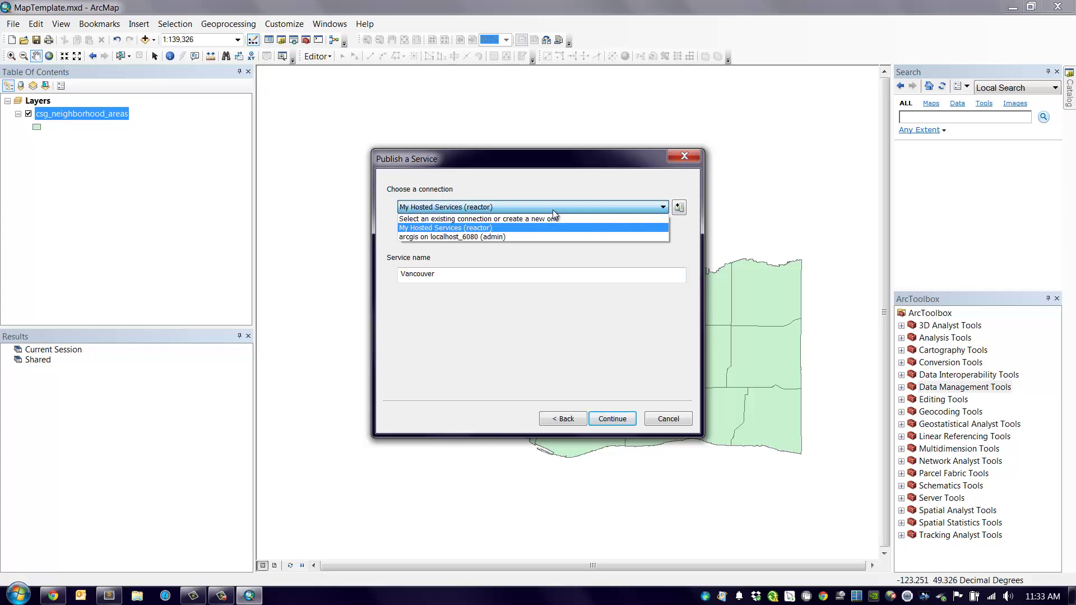
{"action": "left_click", "coordinate": [492, 229]}
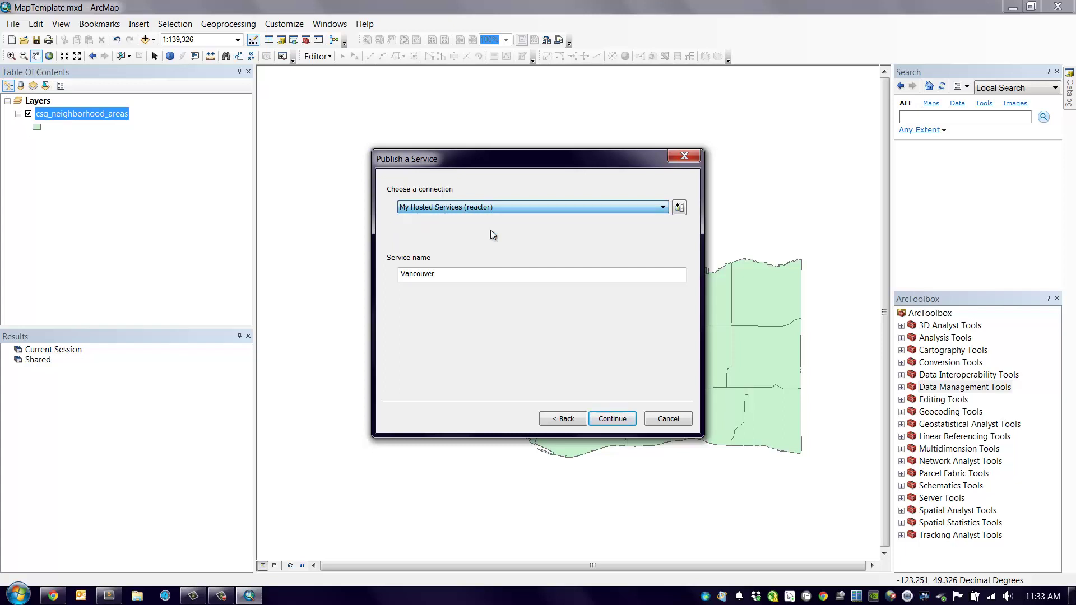
{"action": "left_click", "coordinate": [614, 419]}
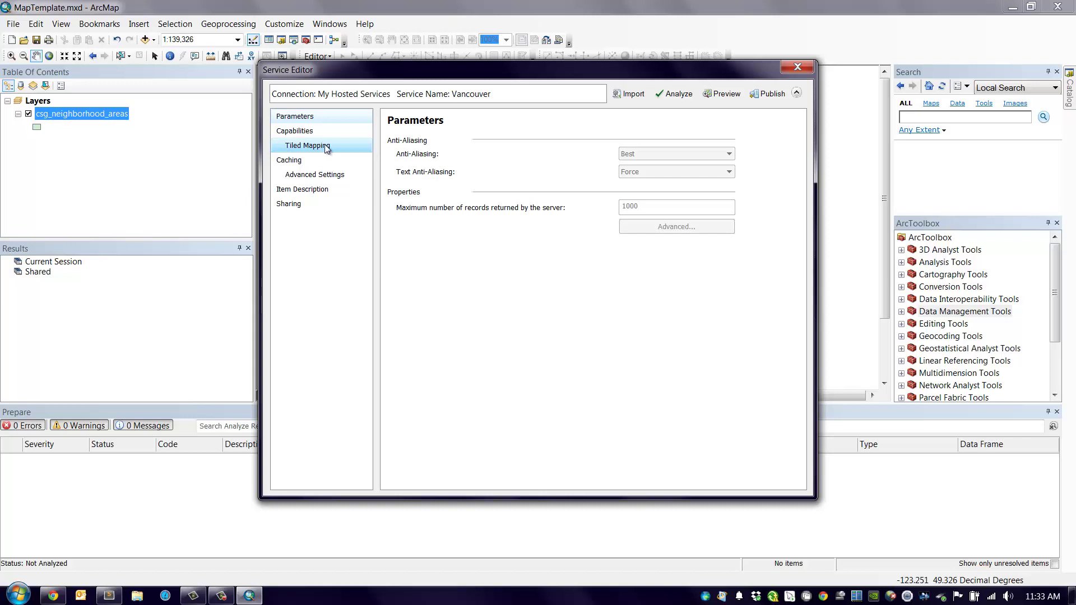
Swap the Vancouver service's Tiled Mapping capability for Feature Access and analyse it.
{"action": "left_click", "coordinate": [311, 133]}
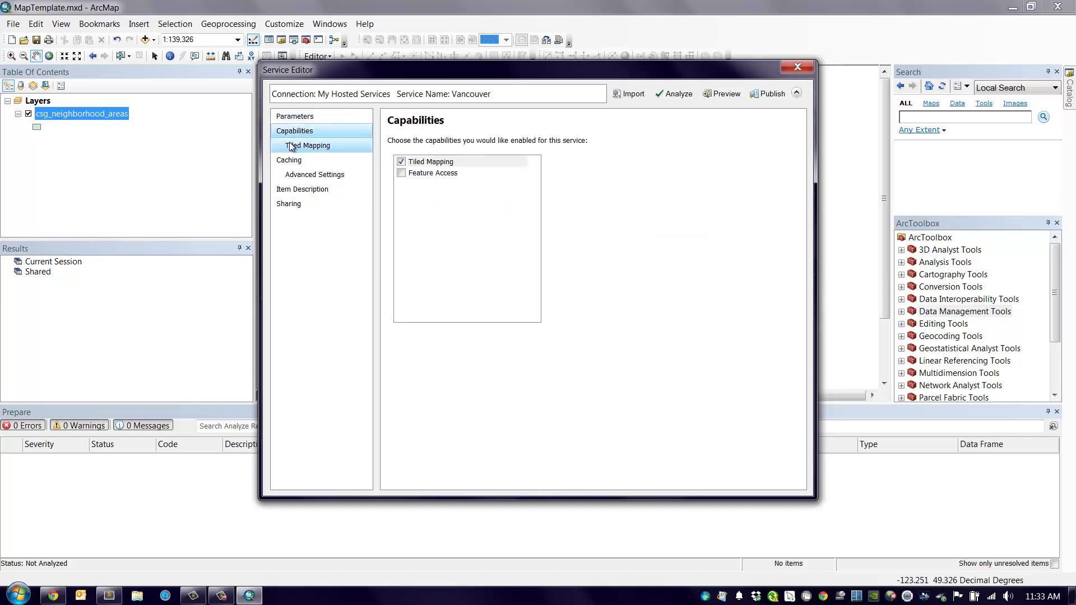
{"action": "left_click", "coordinate": [401, 174]}
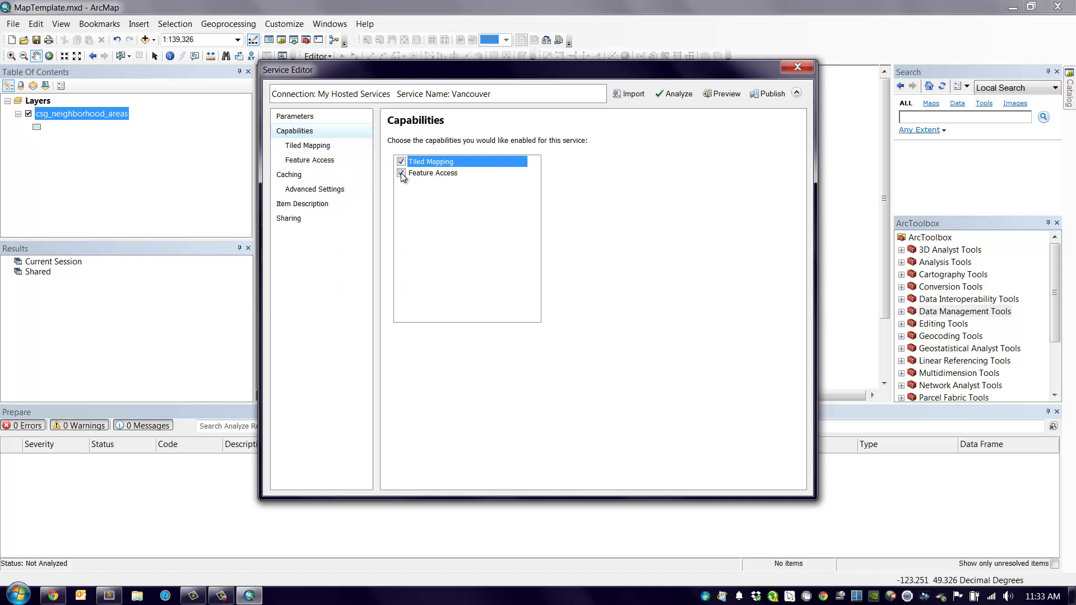
{"action": "left_click", "coordinate": [401, 162]}
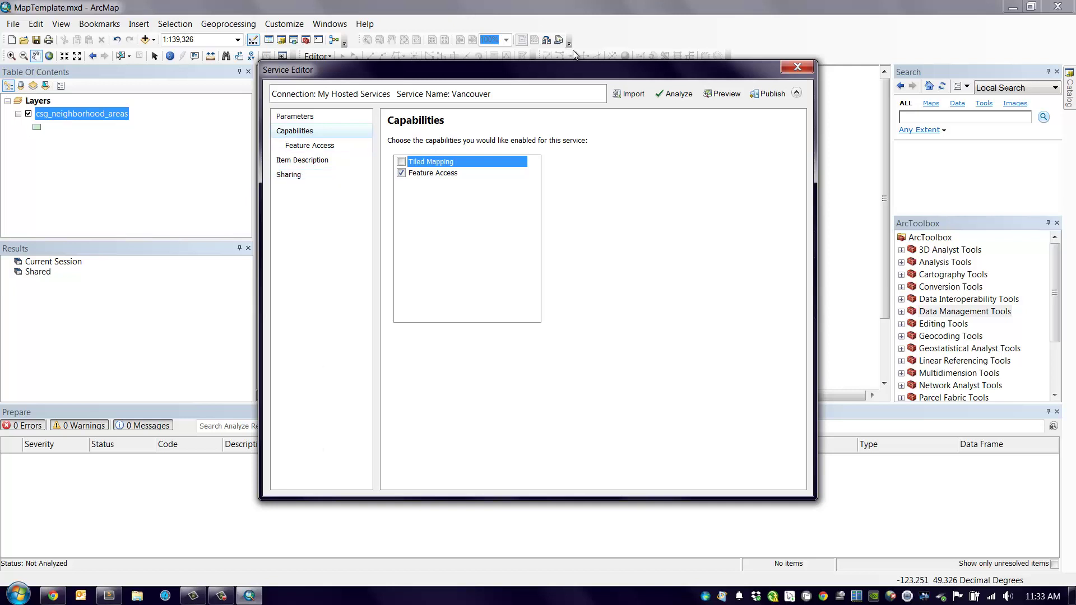
{"action": "left_click_drag", "start_coordinate": [594, 68], "coordinate": [594, 6]}
{"action": "left_click", "coordinate": [673, 32]}
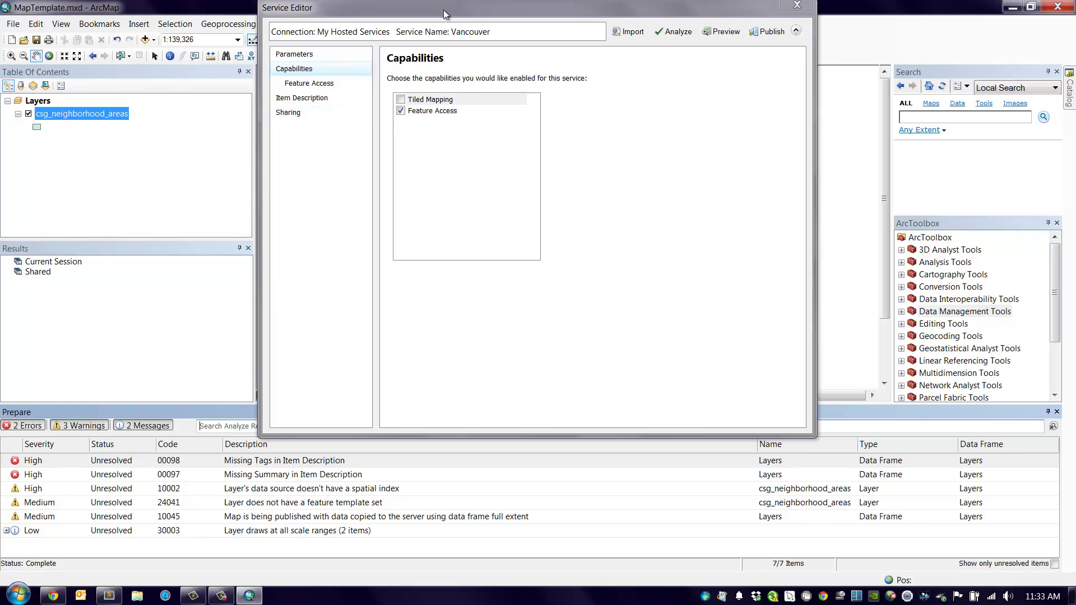
Fix the missing-summary error with summary 'ecce data' and tag 'ecce', then re-analyse.
{"action": "left_click_drag", "start_coordinate": [444, 11], "coordinate": [450, 72]}
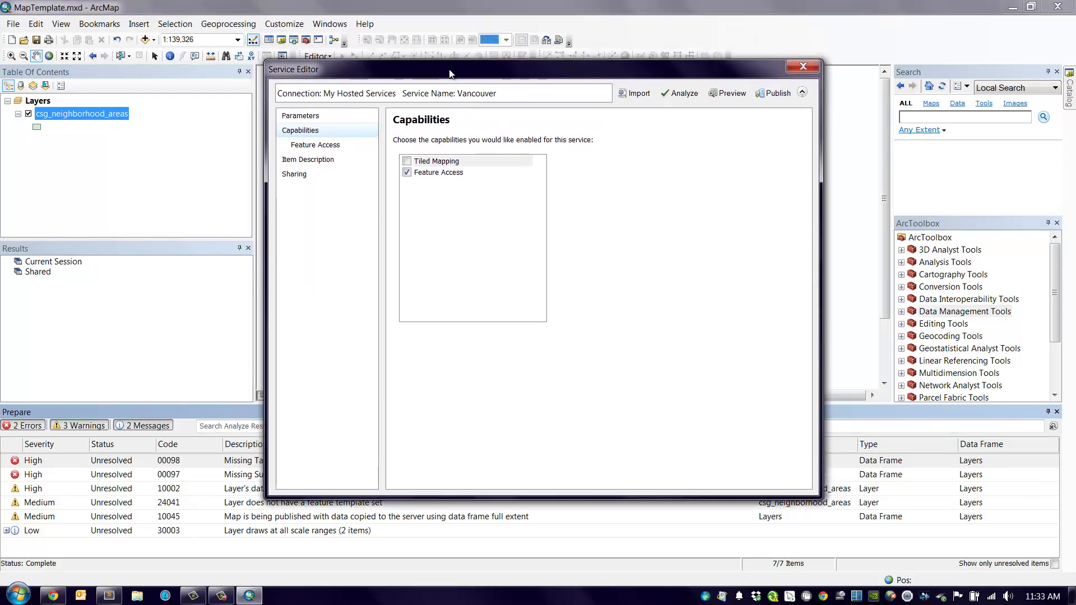
{"action": "left_click", "coordinate": [241, 475]}
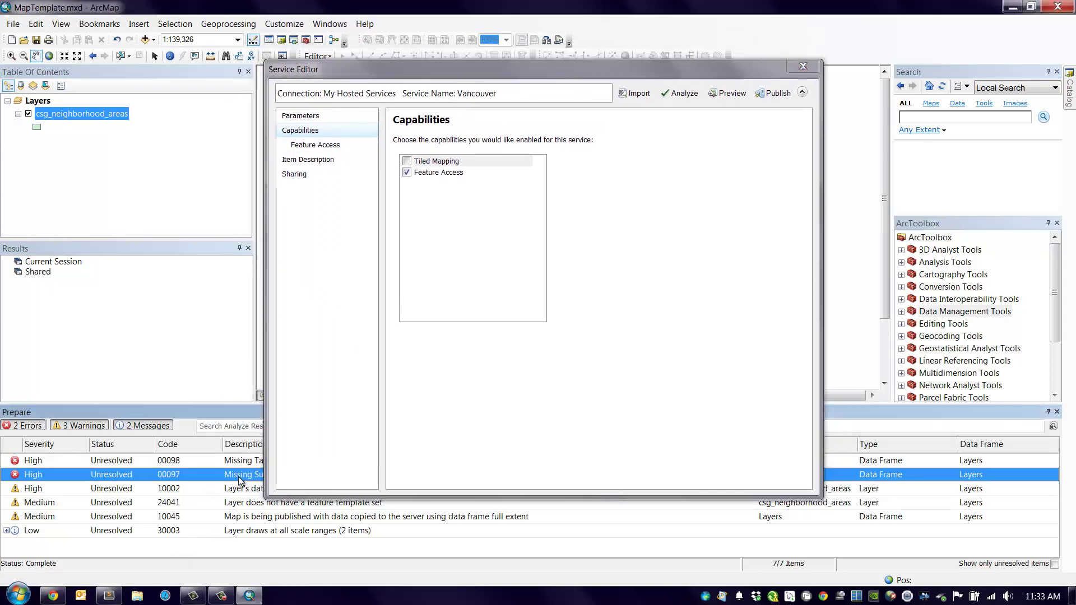
{"action": "double_click", "coordinate": [239, 476]}
{"action": "left_click", "coordinate": [416, 175]}
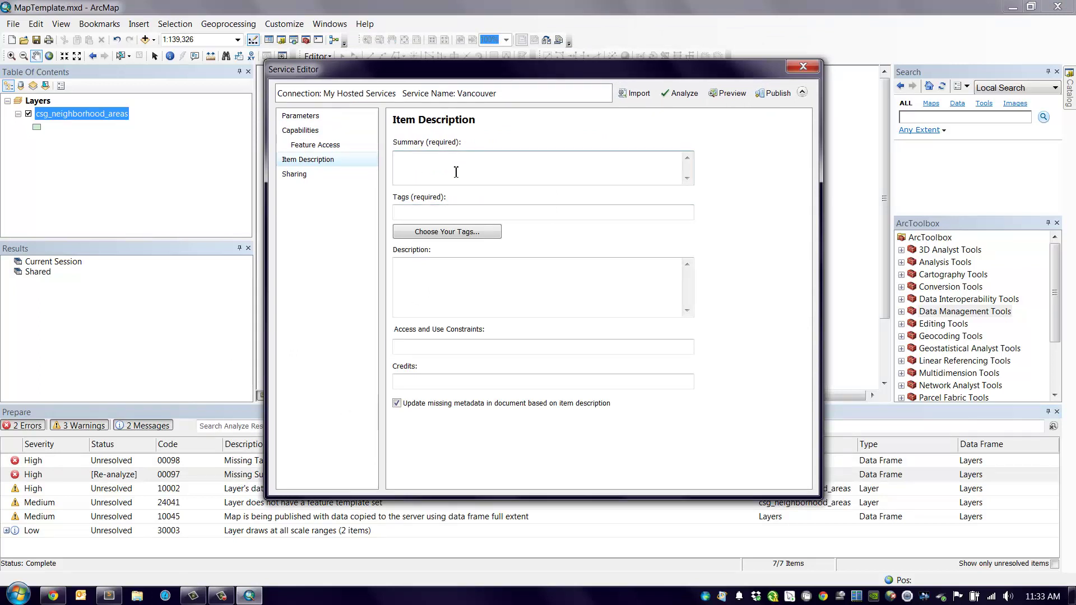
{"action": "type", "text": "ecce"}
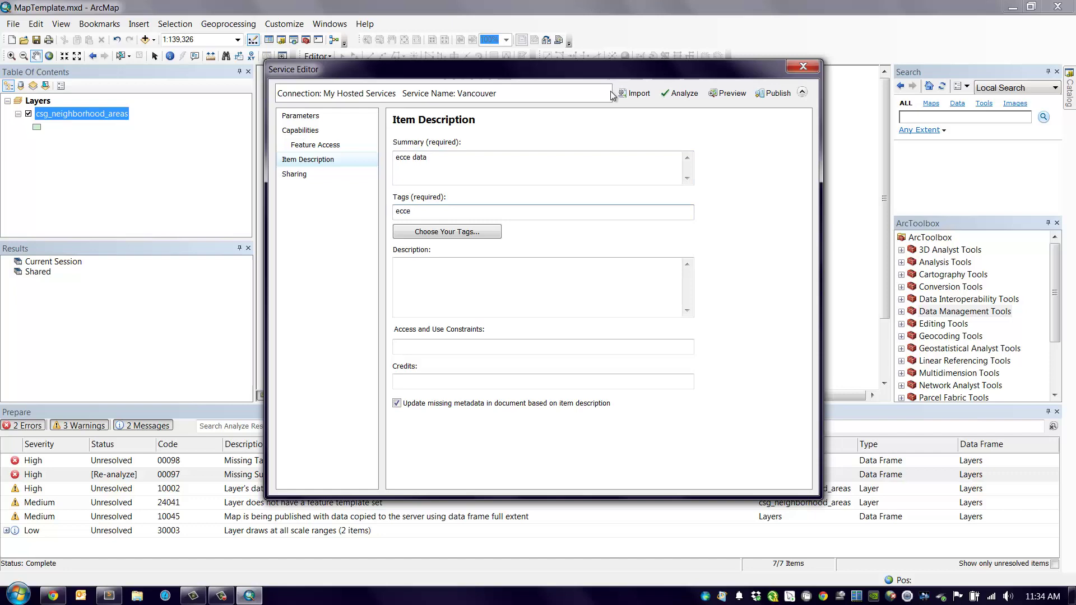
{"action": "left_click", "coordinate": [678, 94]}
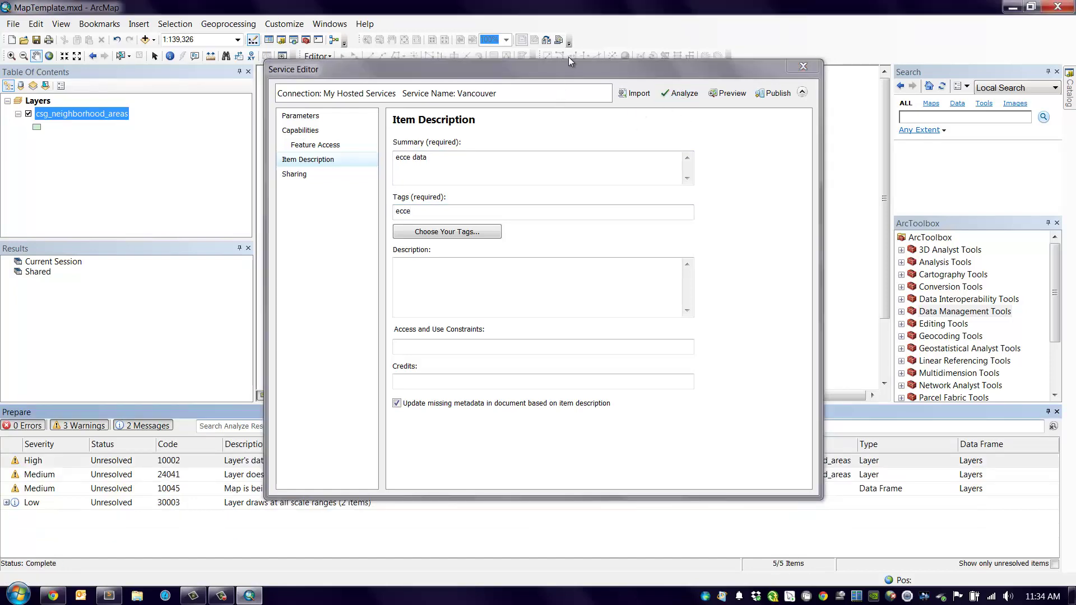
Close the Service Editor without saving the draft and minimise ArcMap.
{"action": "left_click_drag", "start_coordinate": [563, 69], "coordinate": [555, 102]}
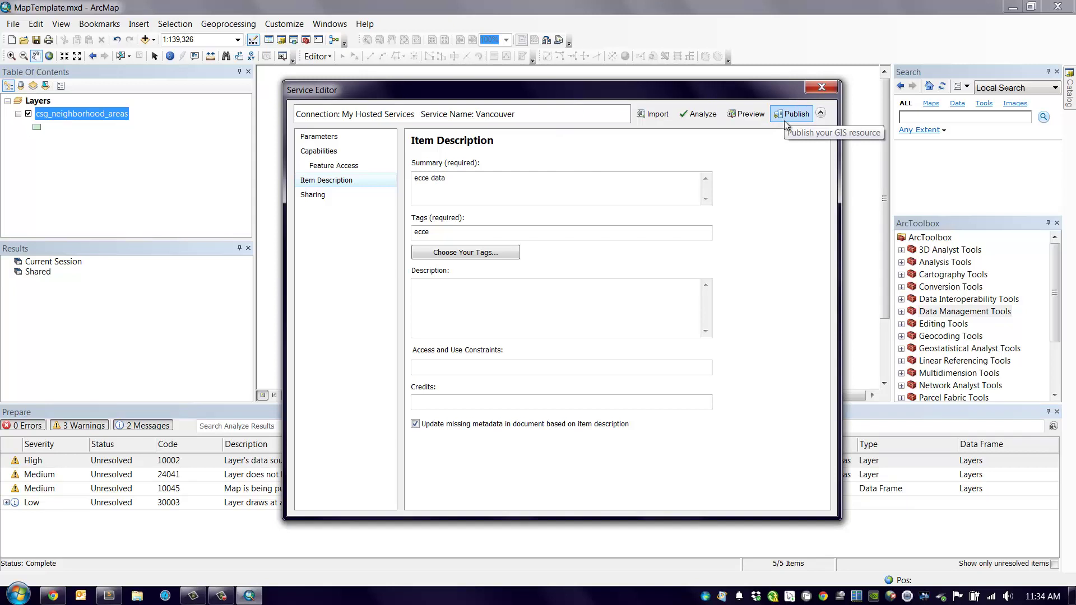
{"action": "left_click", "coordinate": [821, 91]}
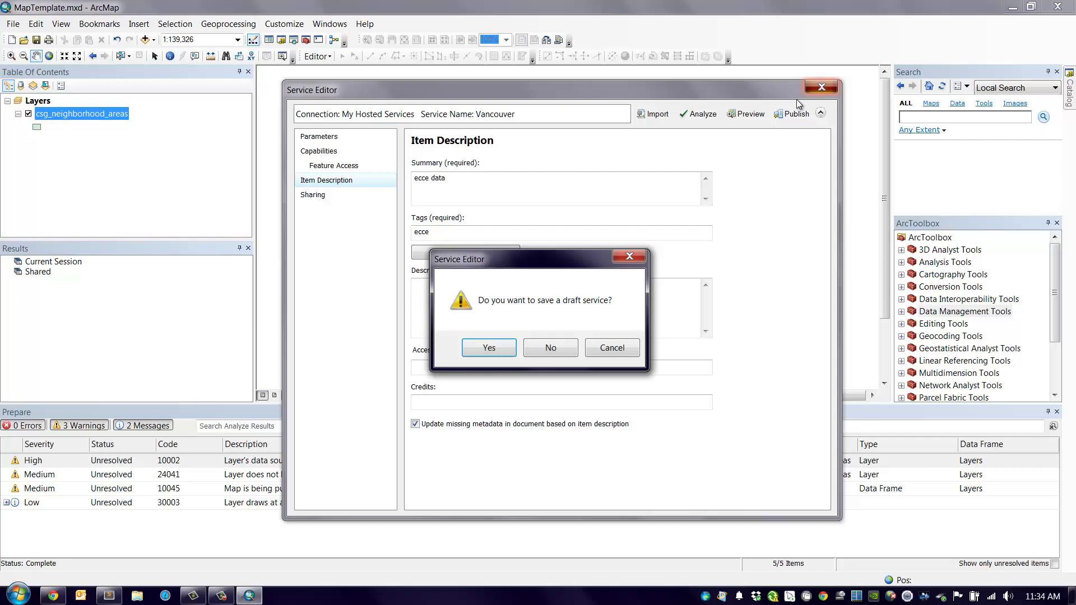
{"action": "left_click", "coordinate": [550, 346]}
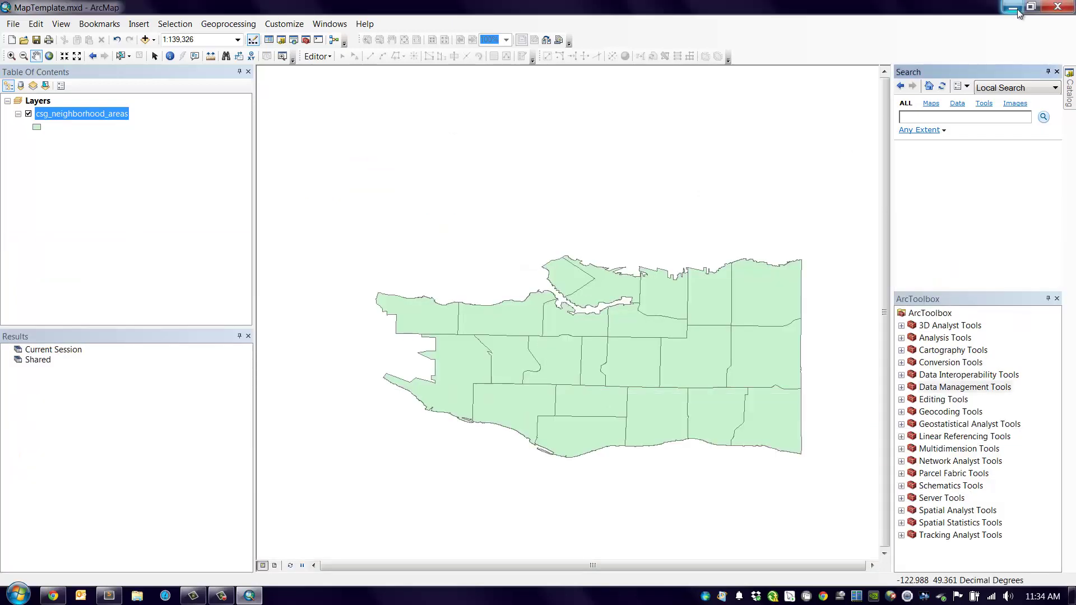
{"action": "left_click", "coordinate": [1012, 7]}
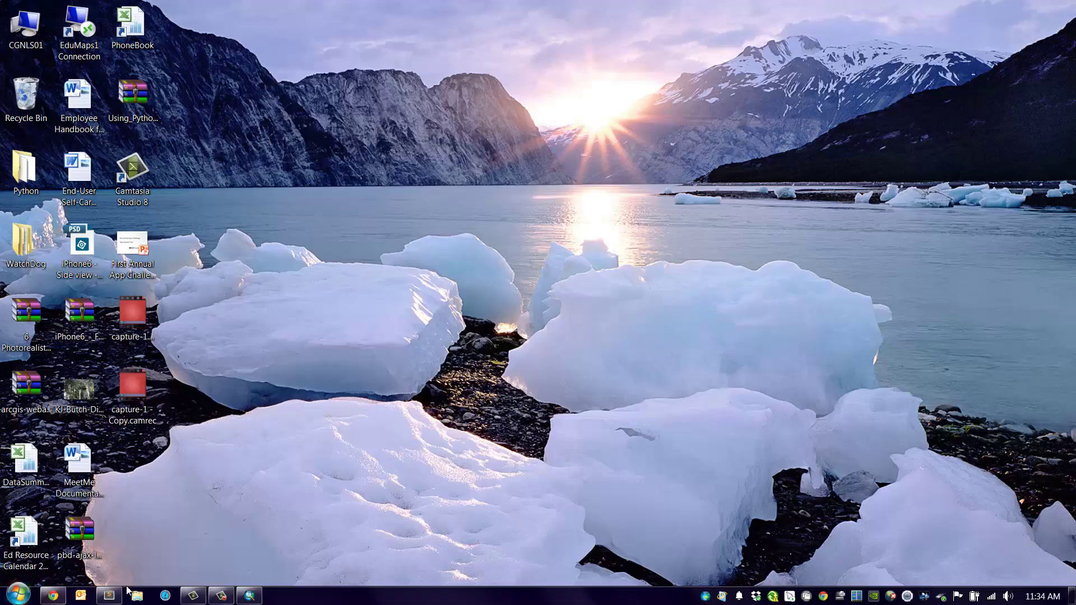
Return to the ecce_app_challenge web map and open the ArcGIS Online site navigation.
{"action": "left_click", "coordinate": [54, 595]}
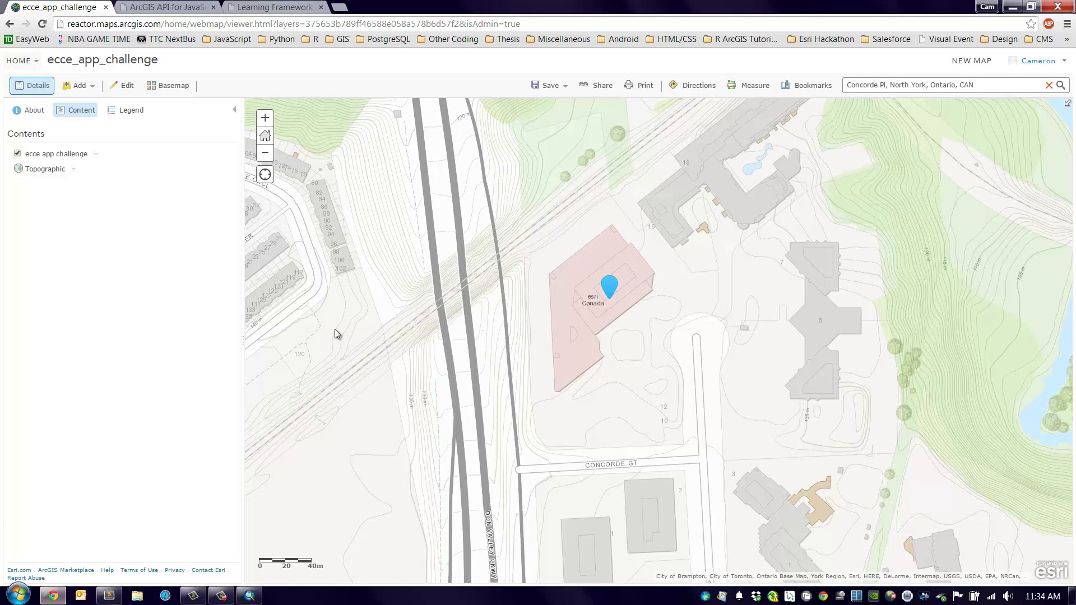
{"action": "left_click", "coordinate": [21, 62]}
{"action": "left_click_drag", "start_coordinate": [580, 259], "coordinate": [593, 270]}
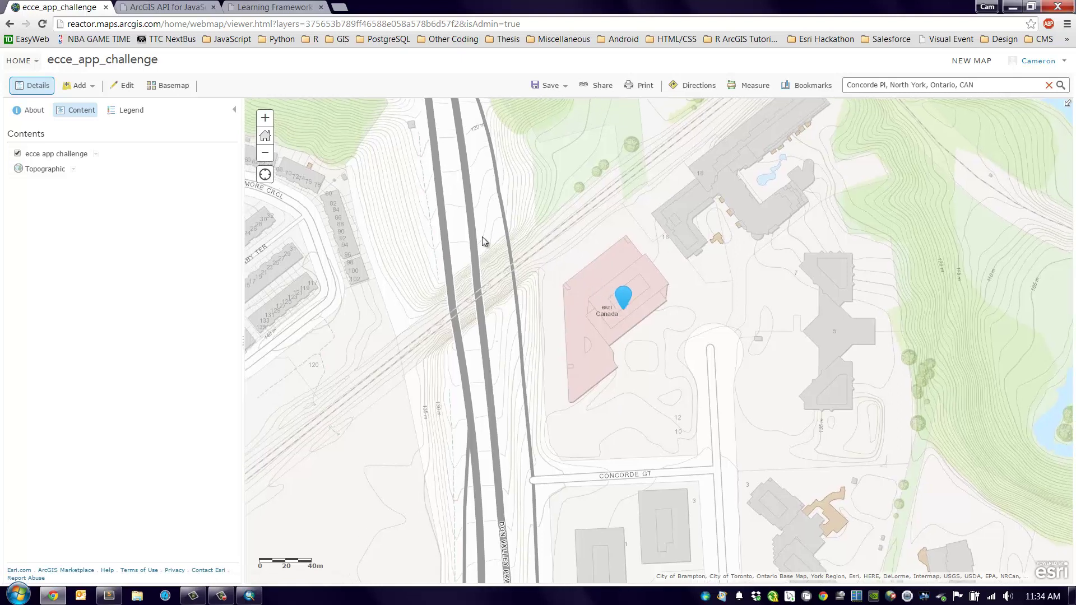
{"action": "mouse_move", "coordinate": [18, 61]}
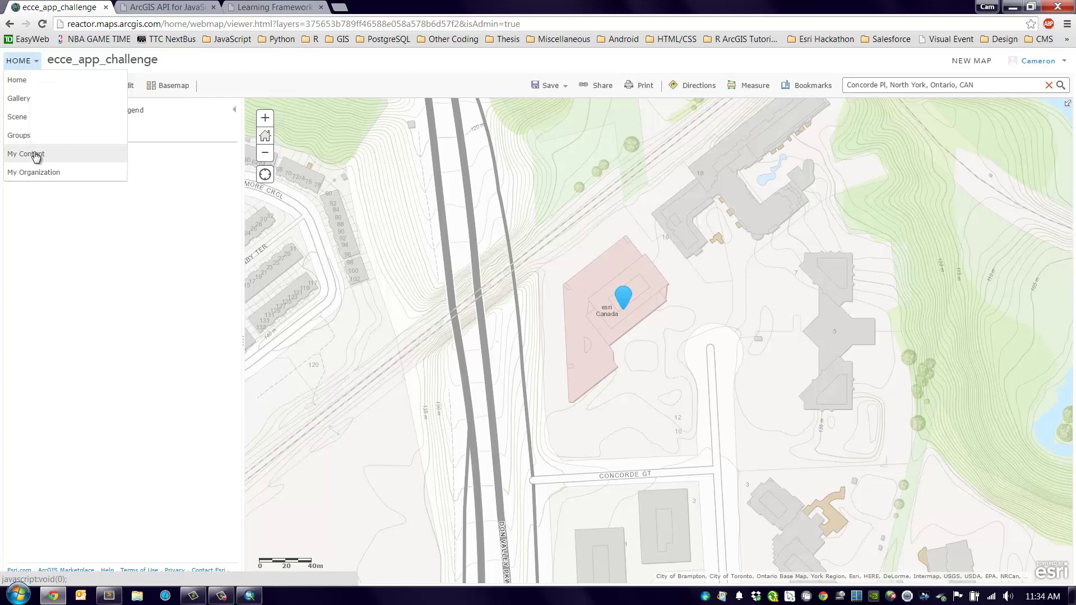
Load arcgis.com and sign in with the organization account's username and password.
{"action": "left_click", "coordinate": [109, 24]}
{"action": "type", "text": "arcgis.com"}
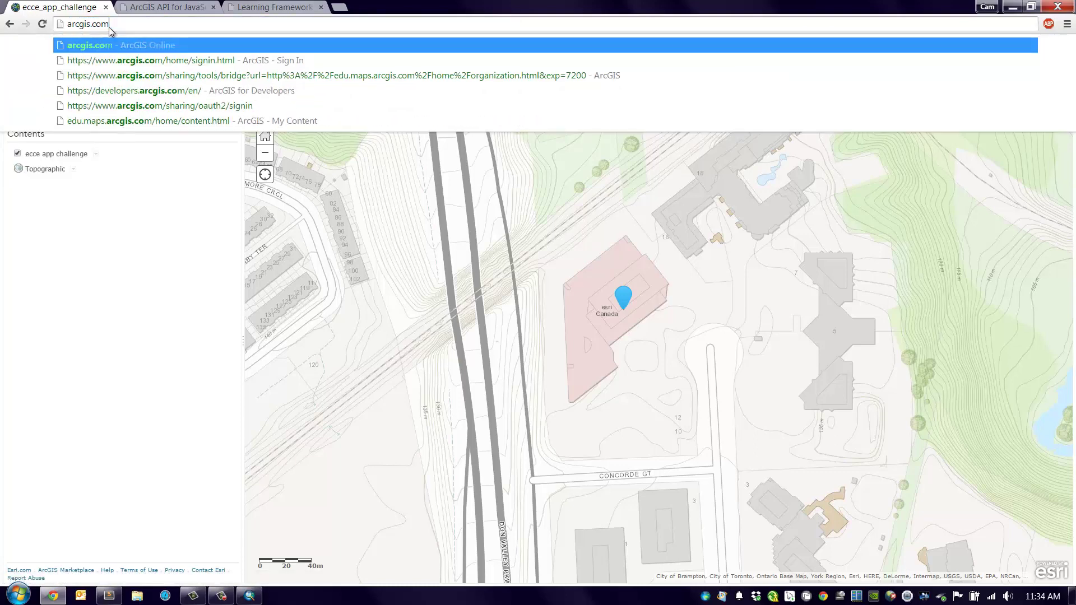
{"action": "key", "text": "Return"}
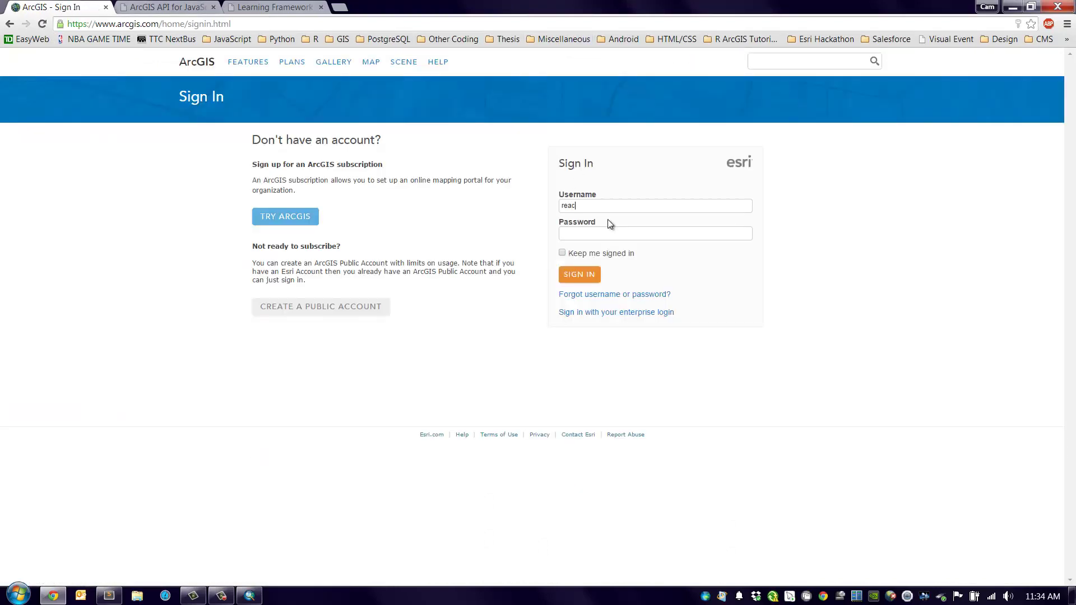
{"action": "type", "text": "tordev"}
{"action": "key", "text": "Tab"}
{"action": "key", "text": "Return"}
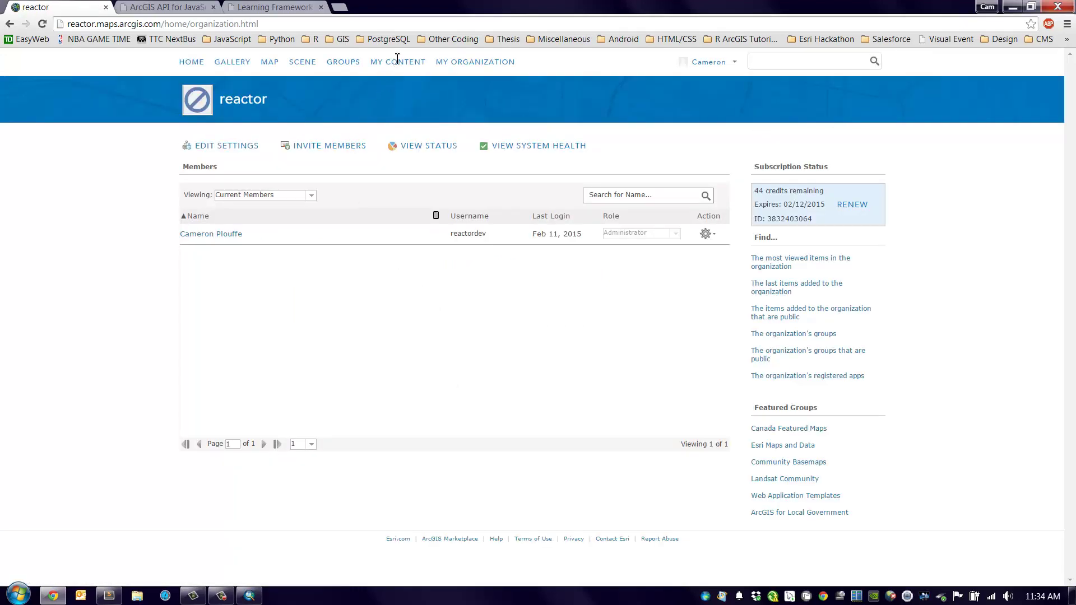
From My Content, open the ecce_app_challenge item and add it to a new map.
{"action": "left_click", "coordinate": [398, 64]}
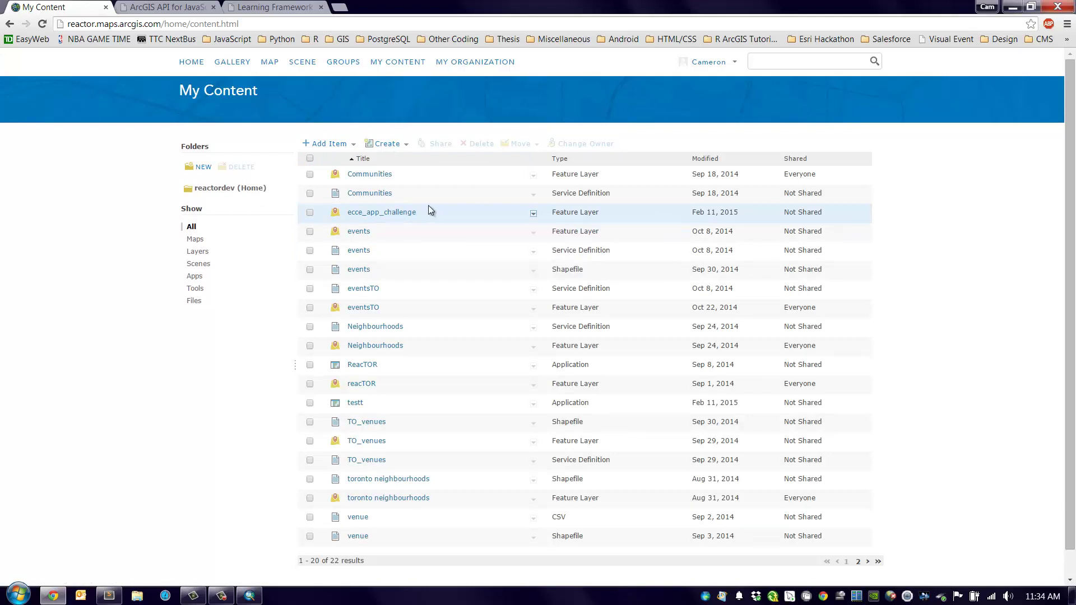
{"action": "left_click", "coordinate": [403, 213]}
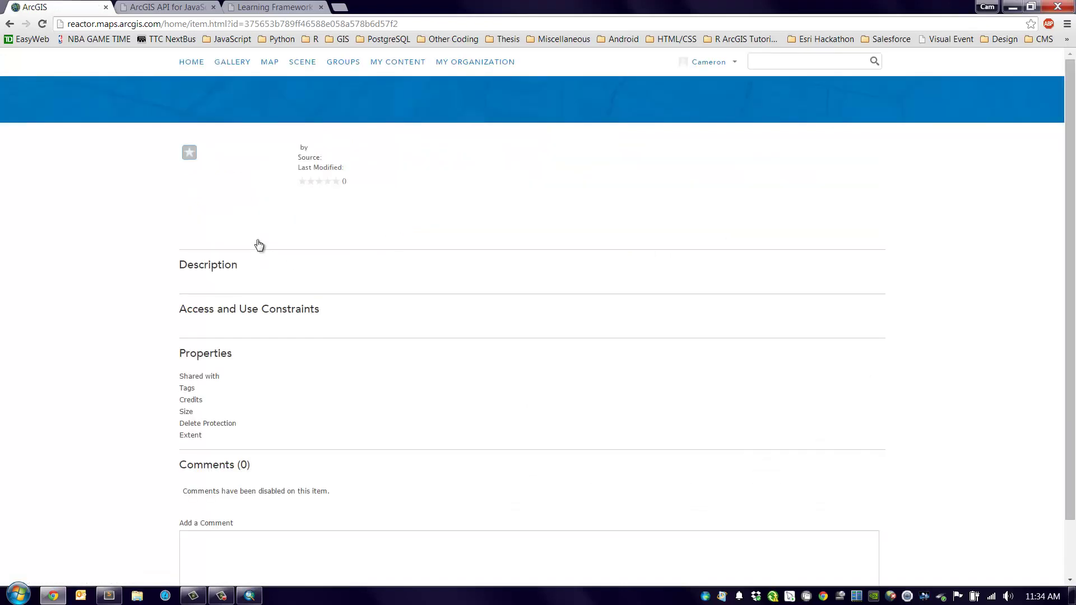
{"action": "left_click", "coordinate": [213, 238]}
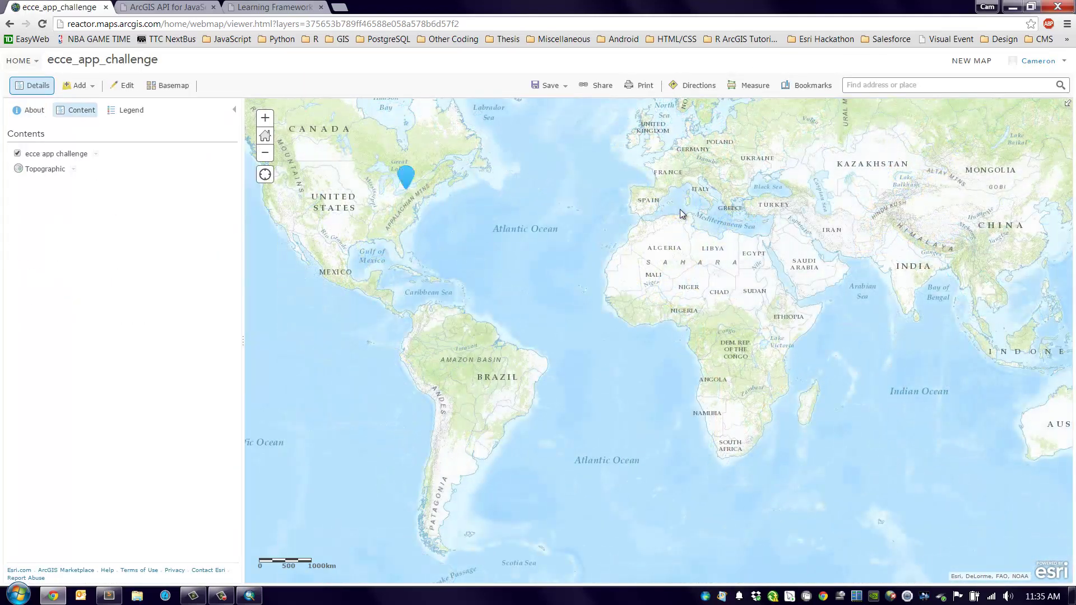
Zoom to the Great Lakes, apply the Dark Gray Canvas basemap, and centre on Toronto.
{"action": "left_click_drag", "start_coordinate": [386, 206], "coordinate": [558, 320]}
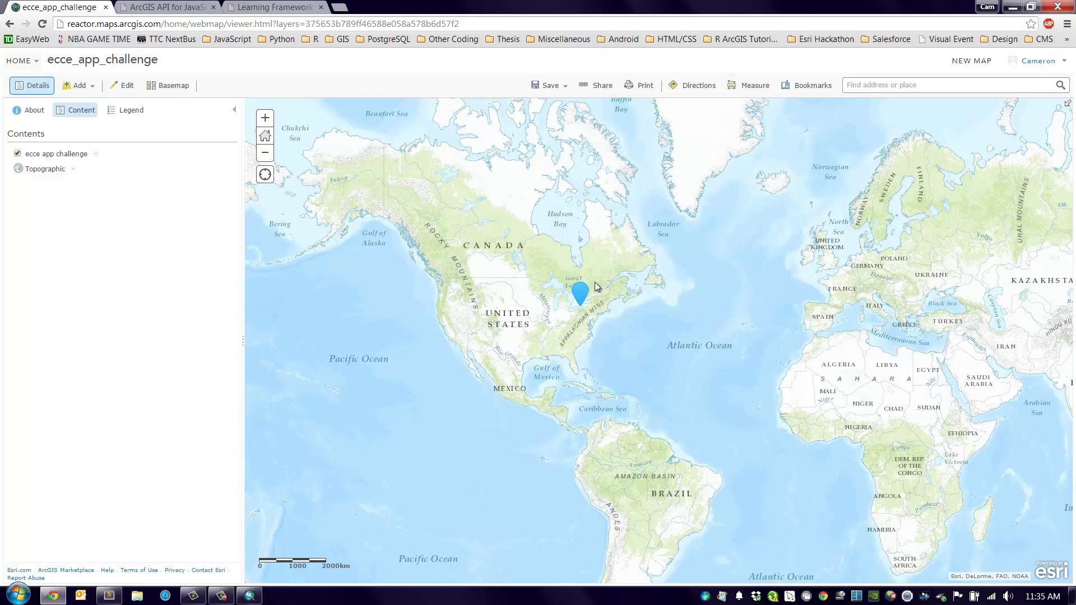
{"action": "left_click_drag", "start_coordinate": [542, 270], "coordinate": [602, 316]}
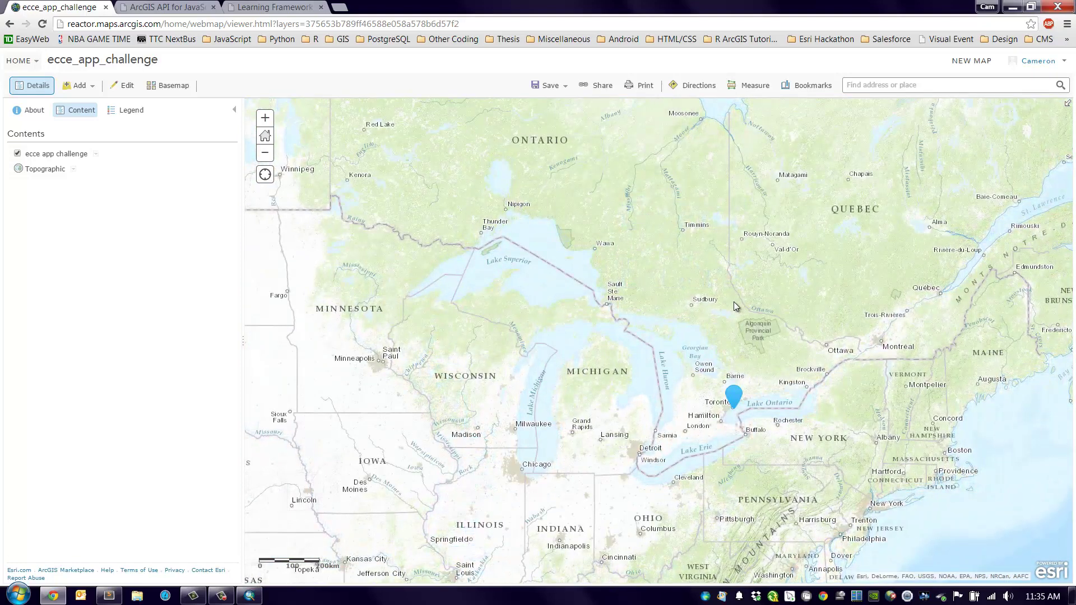
{"action": "left_click_drag", "start_coordinate": [731, 304], "coordinate": [690, 284]}
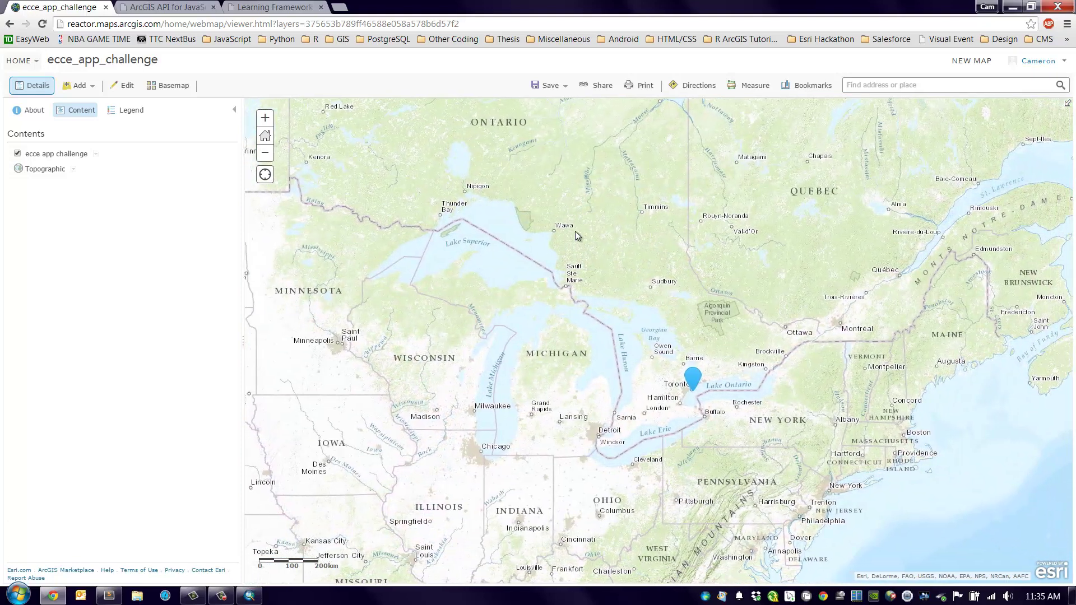
{"action": "left_click", "coordinate": [170, 87]}
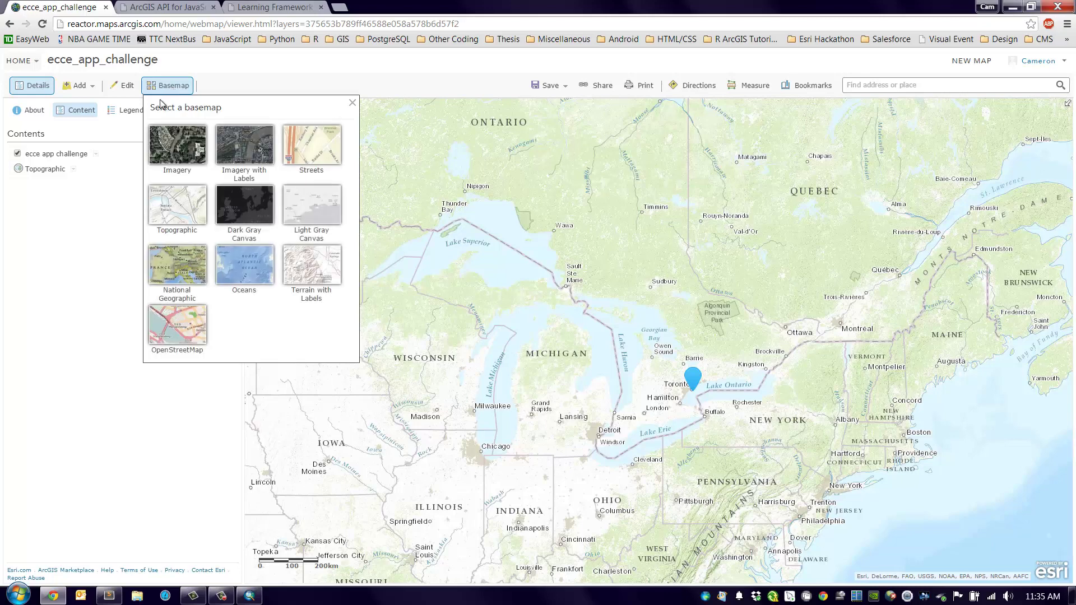
{"action": "left_click", "coordinate": [241, 212]}
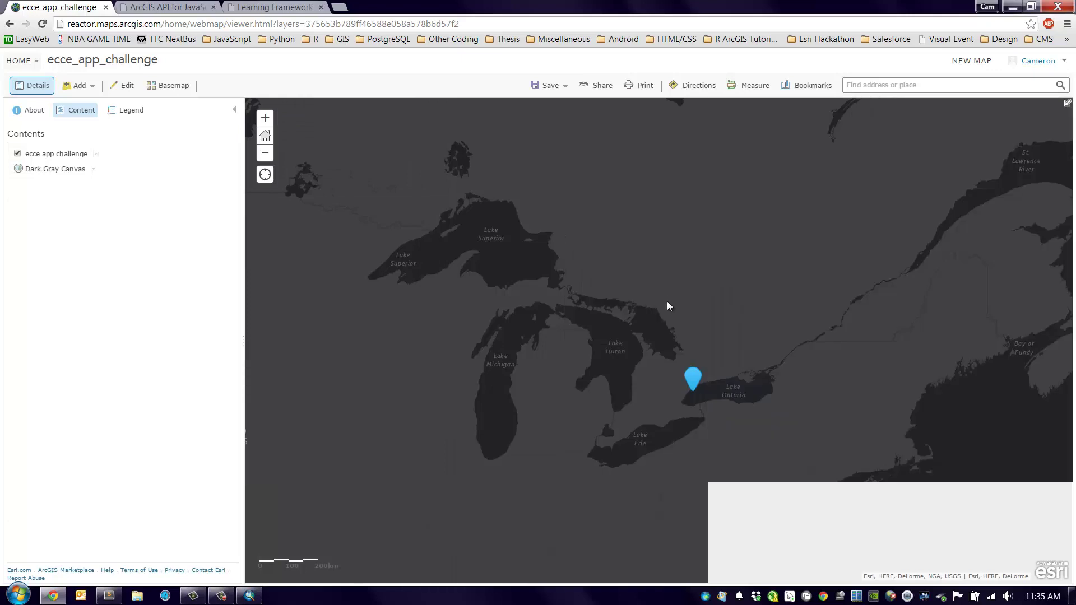
{"action": "left_click_drag", "start_coordinate": [681, 329], "coordinate": [614, 307]}
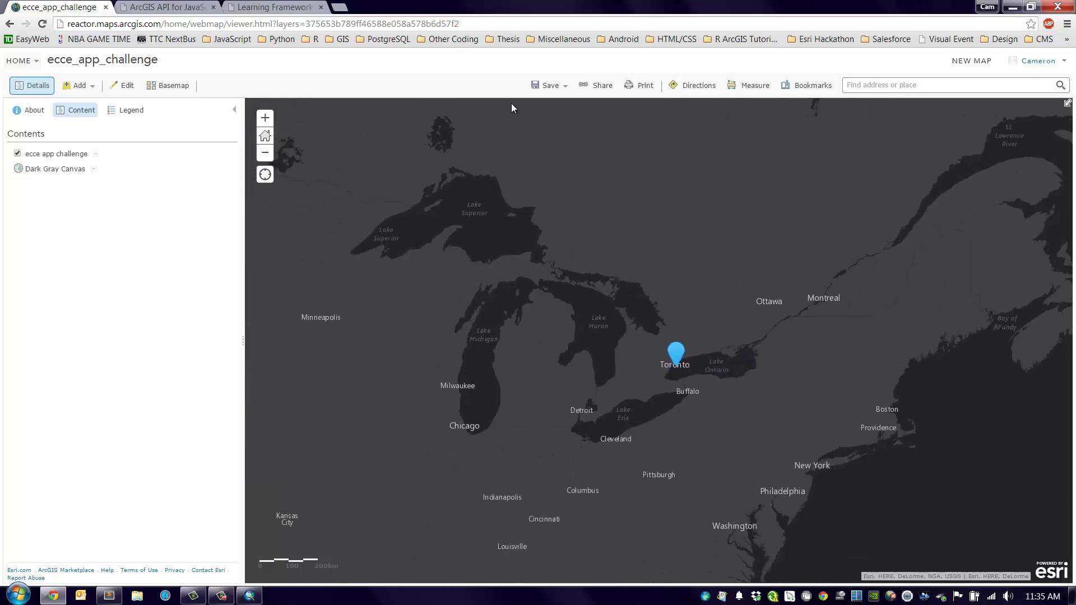
Save the map as a new web map 'ECCE App Challenge' with tag ecce and a summary.
{"action": "left_click", "coordinate": [549, 85]}
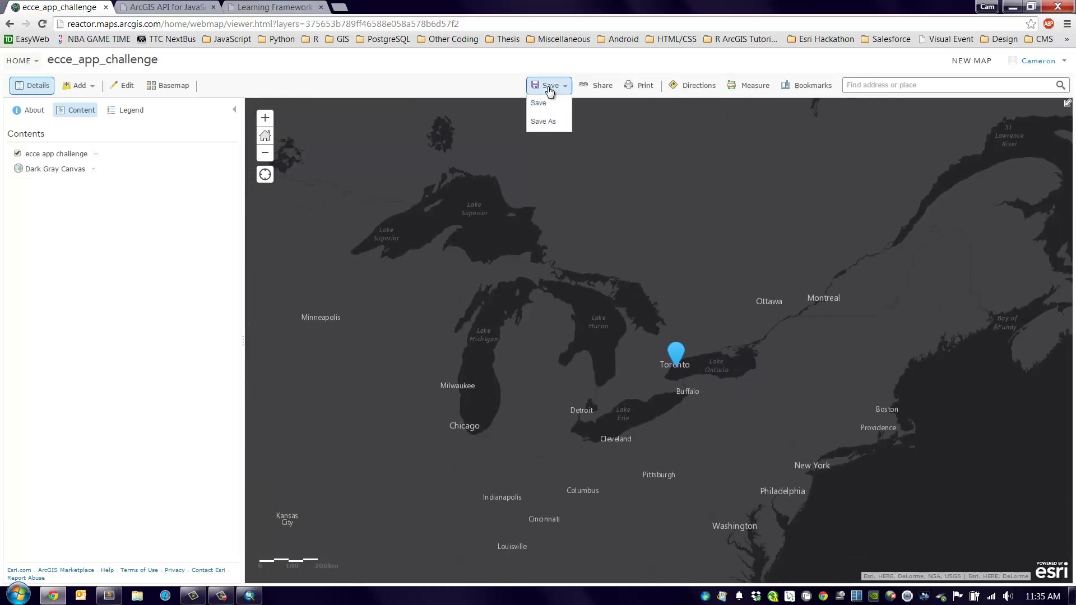
{"action": "left_click", "coordinate": [544, 123]}
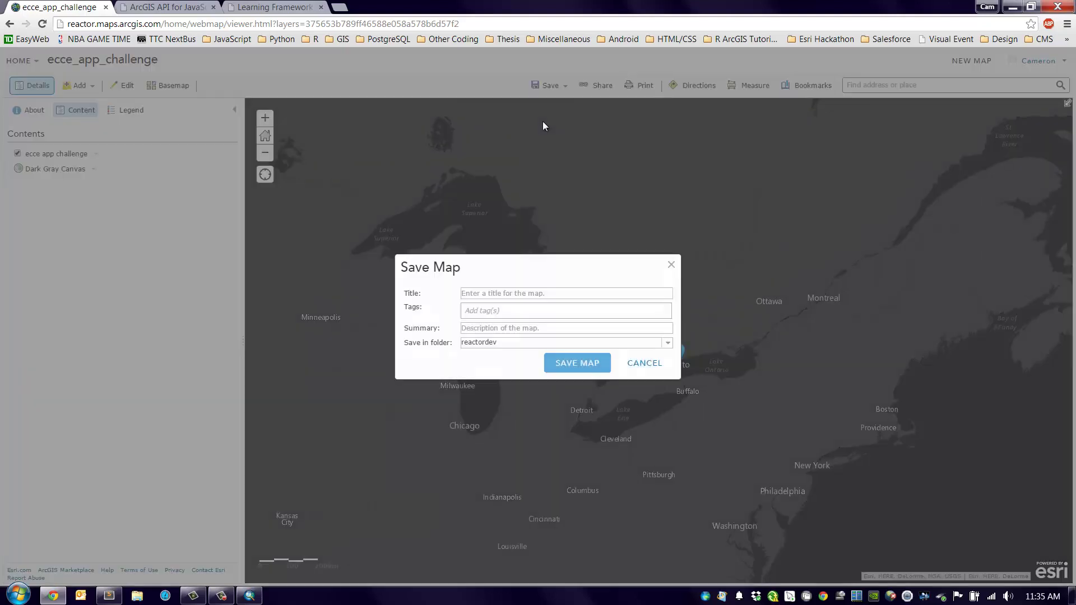
{"action": "left_click", "coordinate": [546, 293]}
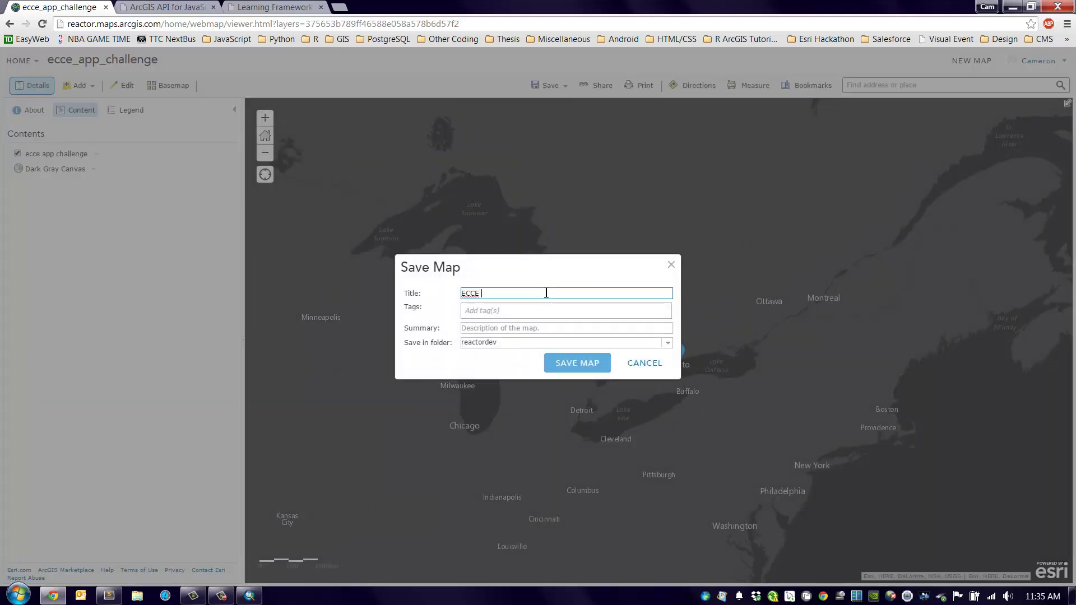
{"action": "type", "text": "ECCE App Challenge"}
{"action": "key", "text": "Tab"}
{"action": "type", "text": "ecce"}
{"action": "key", "text": "Return"}
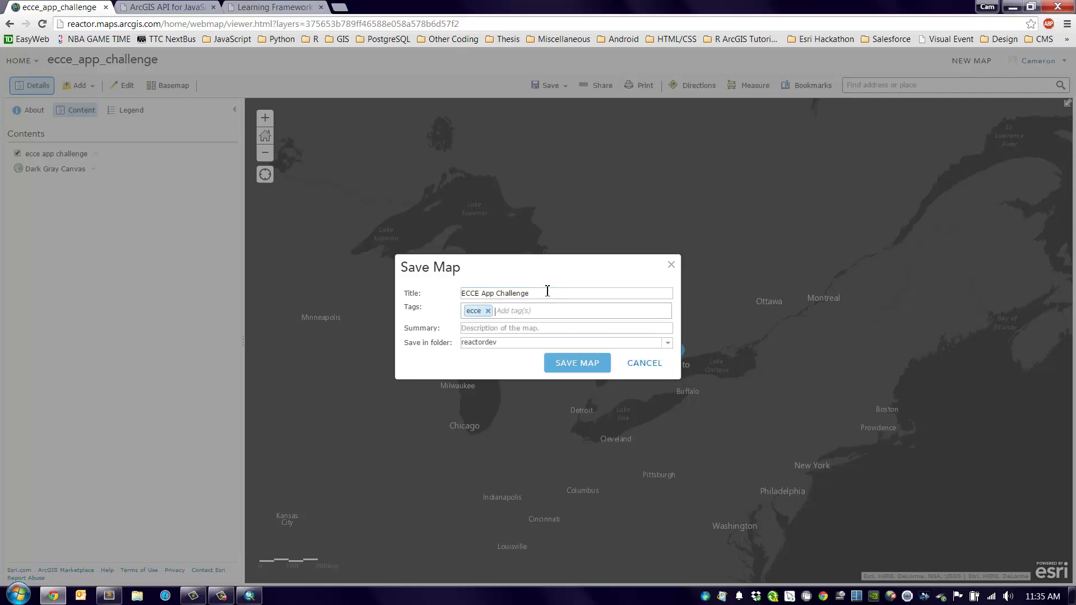
{"action": "key", "text": "Tab"}
{"action": "type", "text": "E"}
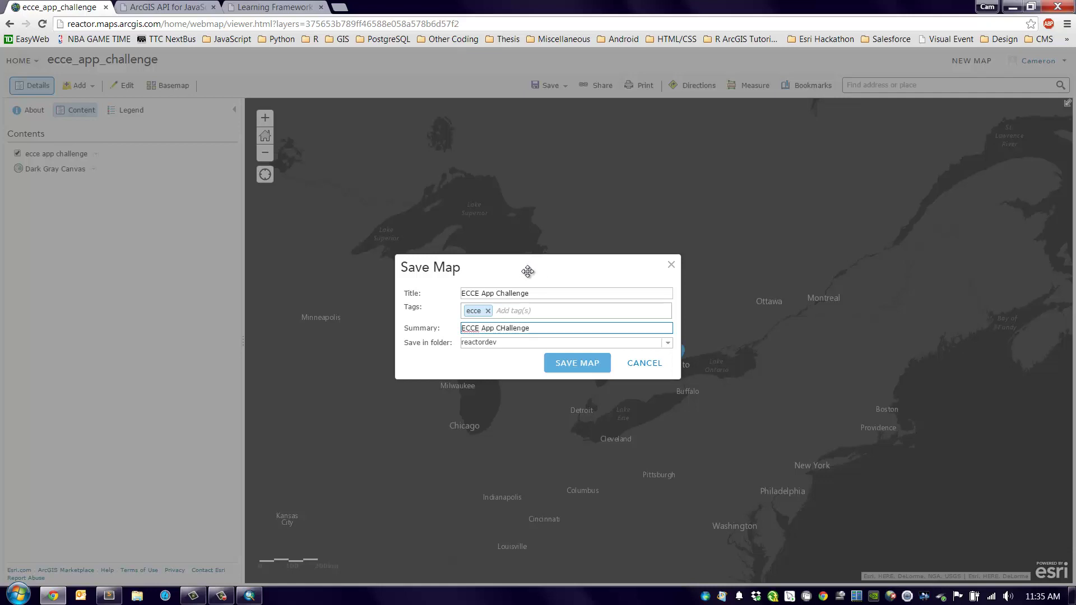
{"action": "left_click", "coordinate": [567, 366]}
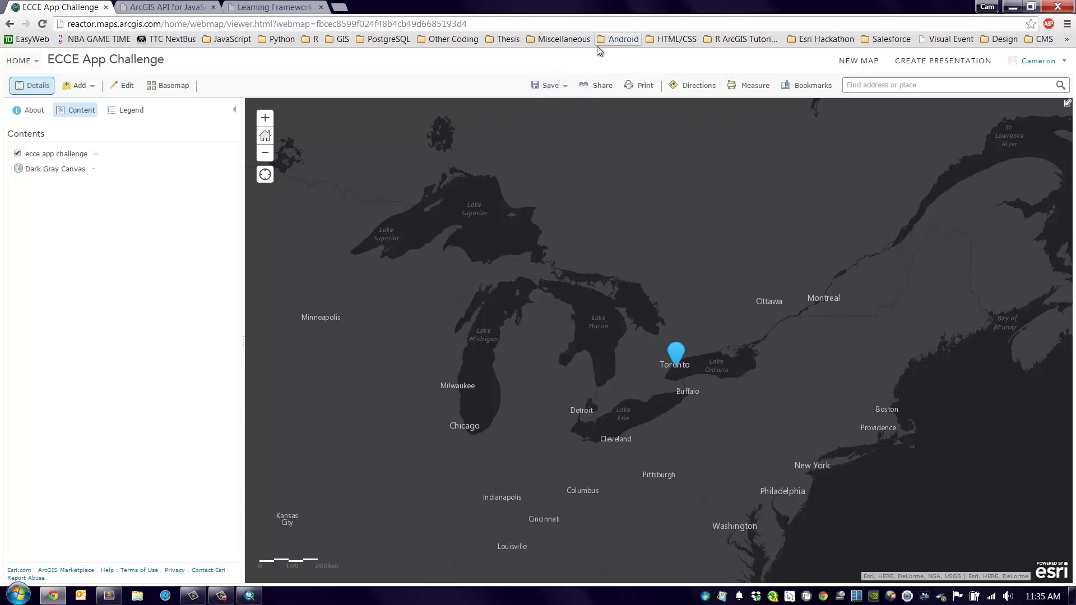
Share the map with Everyone (public) and update the ecce_app_challenge layer's sharing to match.
{"action": "left_click", "coordinate": [599, 87]}
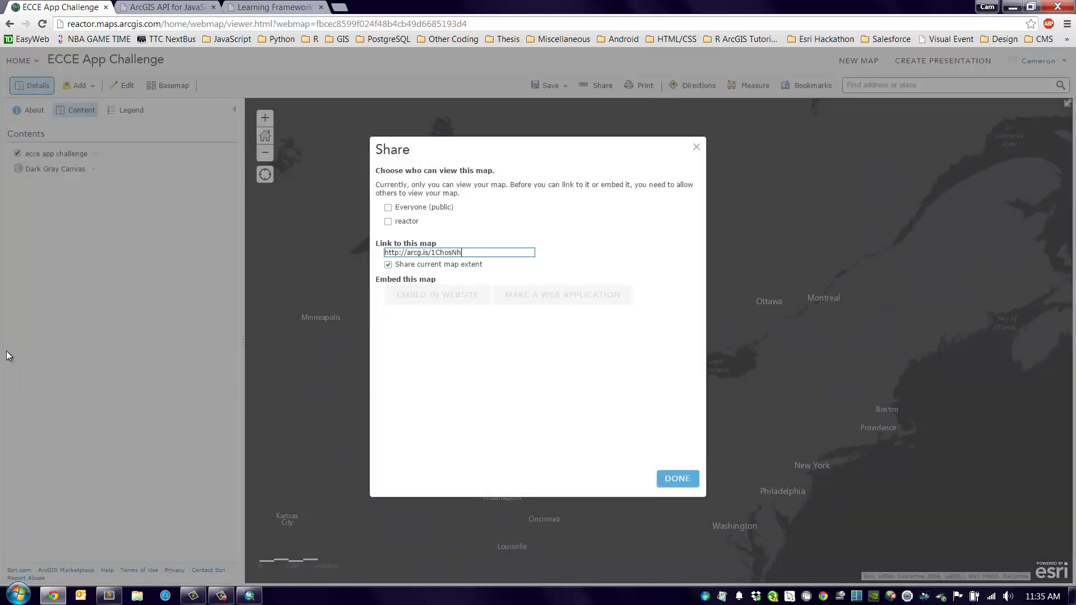
{"action": "left_click", "coordinate": [388, 207]}
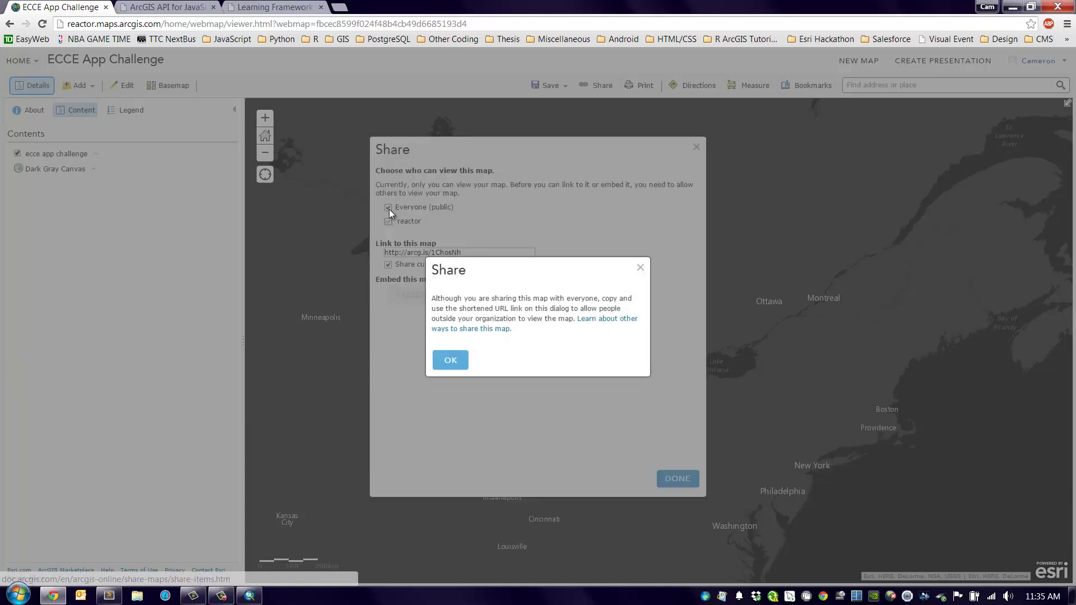
{"action": "left_click", "coordinate": [450, 359]}
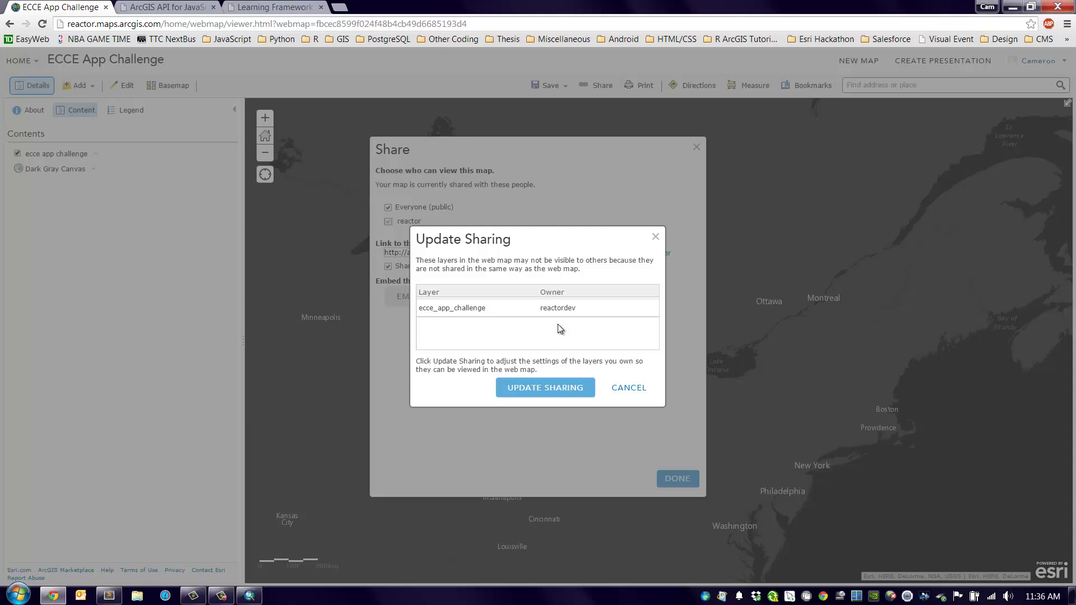
{"action": "left_click", "coordinate": [534, 396]}
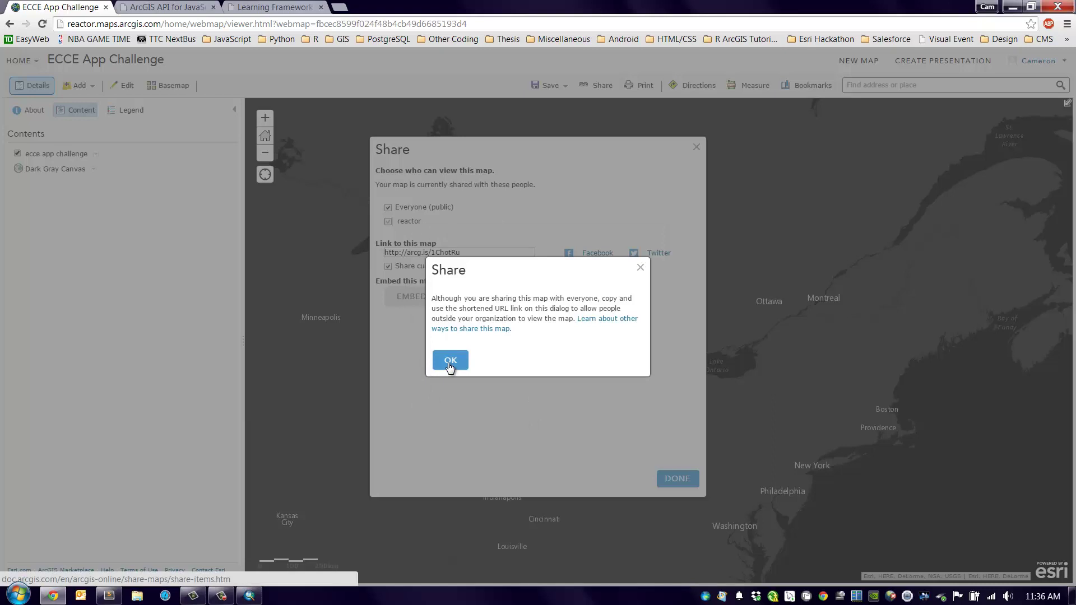
{"action": "left_click", "coordinate": [450, 361]}
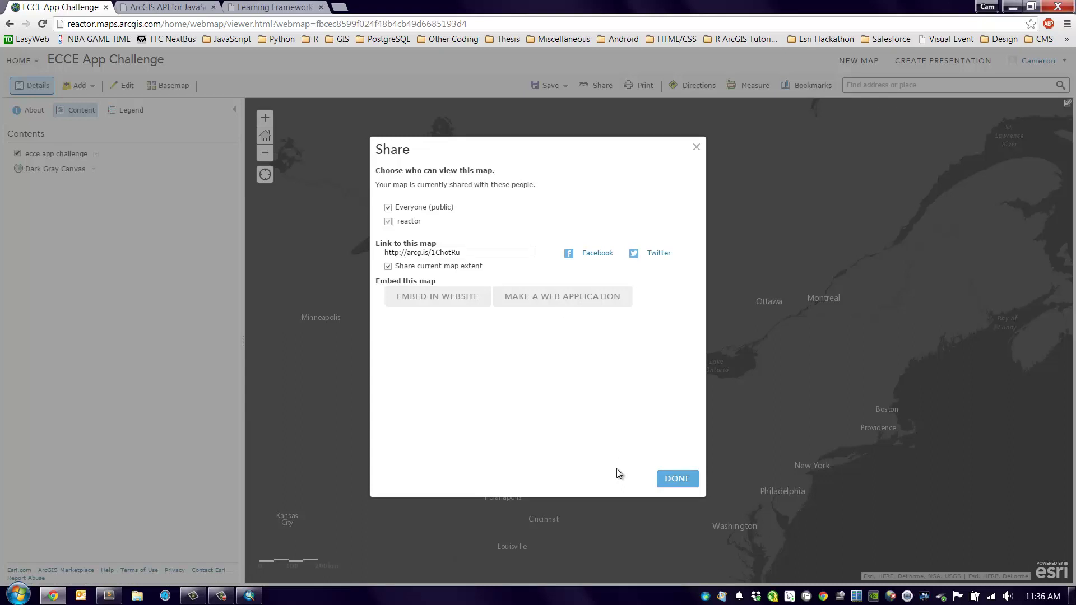
Select the map's short link and the web map ID in the page address.
{"action": "left_click", "coordinate": [470, 252]}
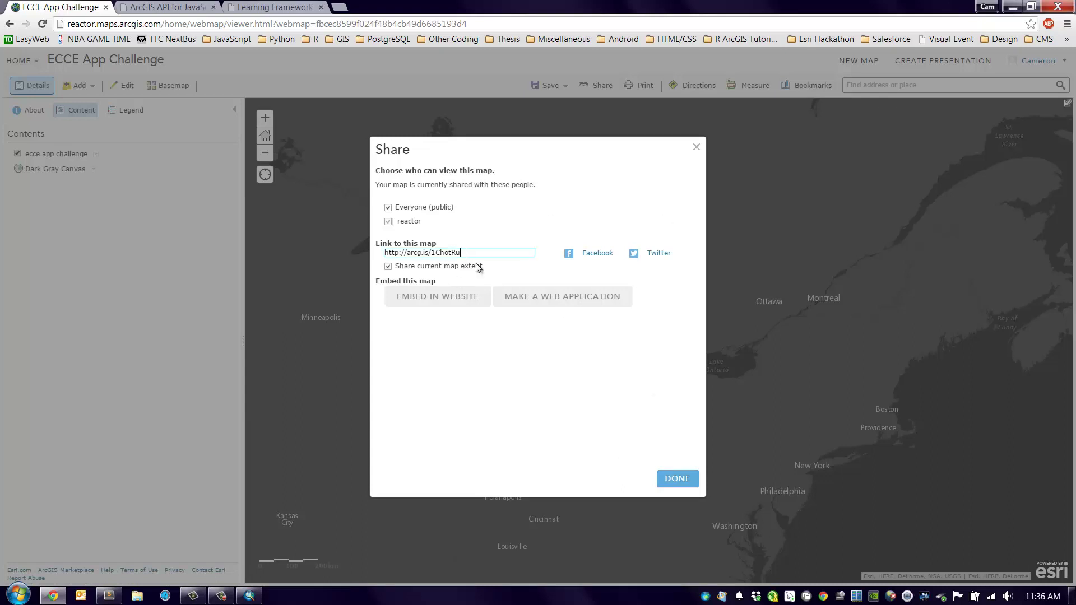
{"action": "left_click", "coordinate": [521, 392]}
{"action": "left_click_drag", "start_coordinate": [318, 25], "coordinate": [385, 24]}
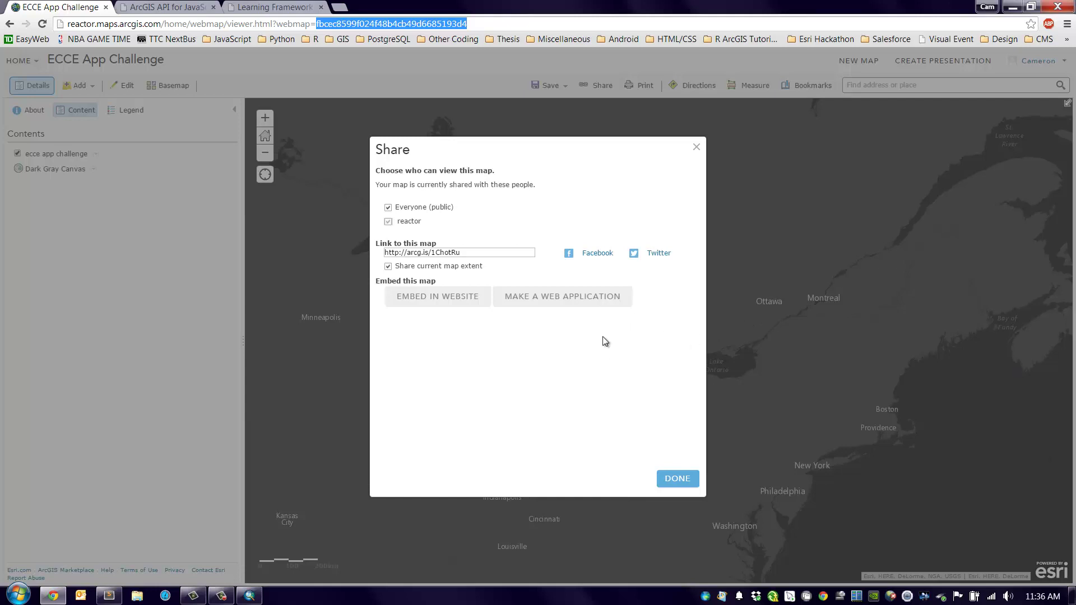
Open Make a Web Application and page through the Configurable Apps templates to page 3.
{"action": "left_click", "coordinate": [563, 303]}
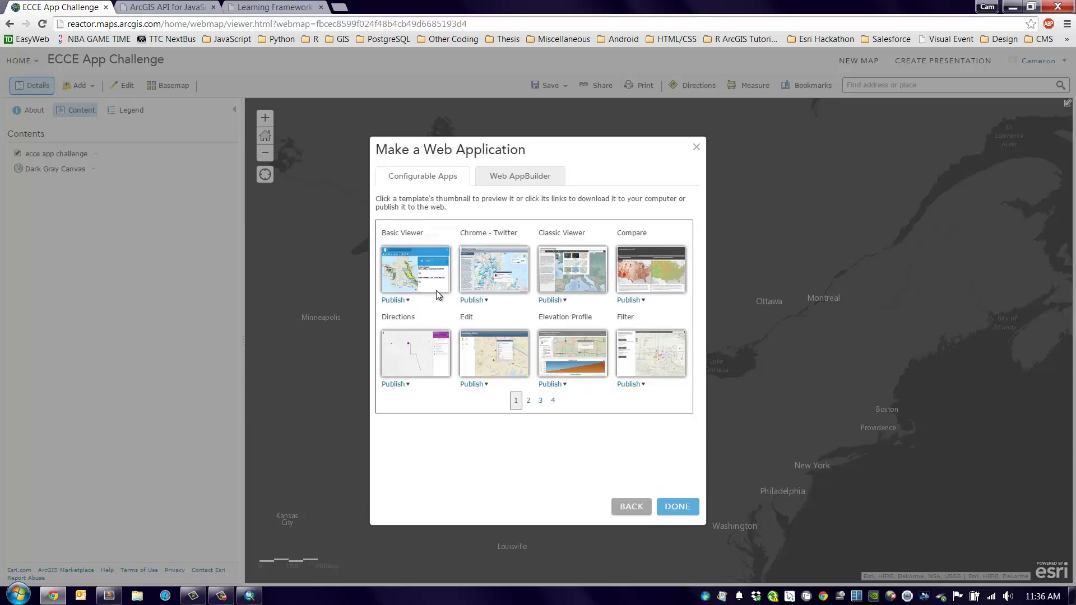
{"action": "mouse_move", "coordinate": [410, 284]}
{"action": "left_click", "coordinate": [528, 401]}
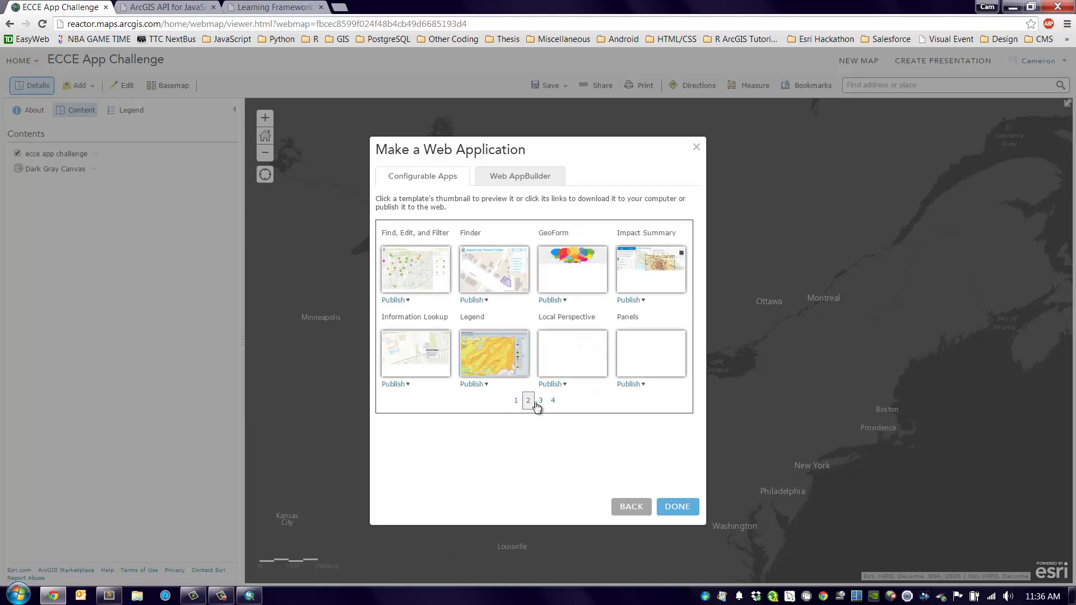
{"action": "left_click", "coordinate": [540, 400]}
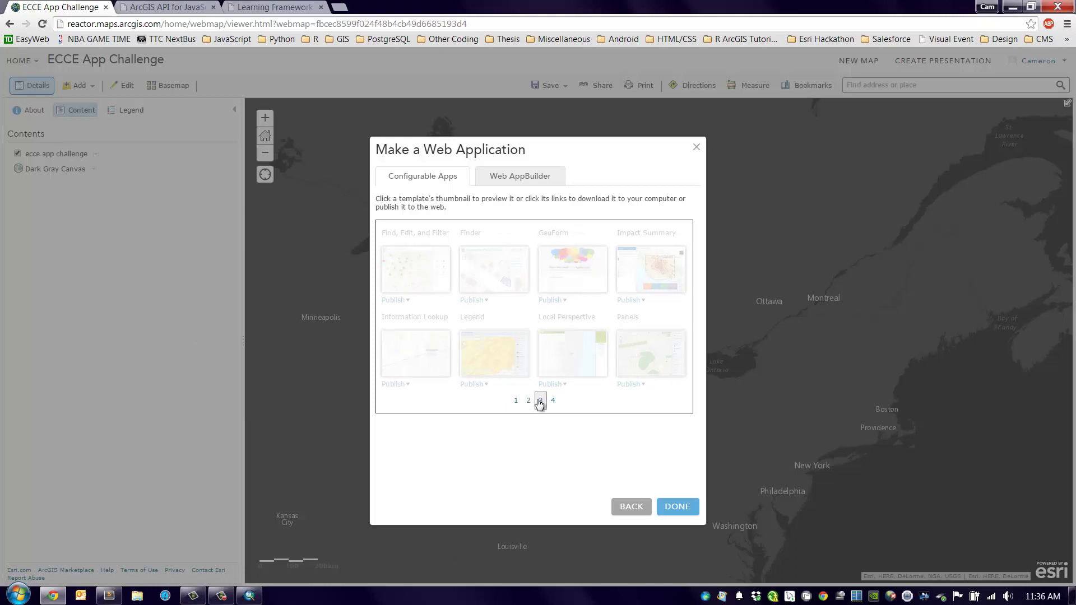